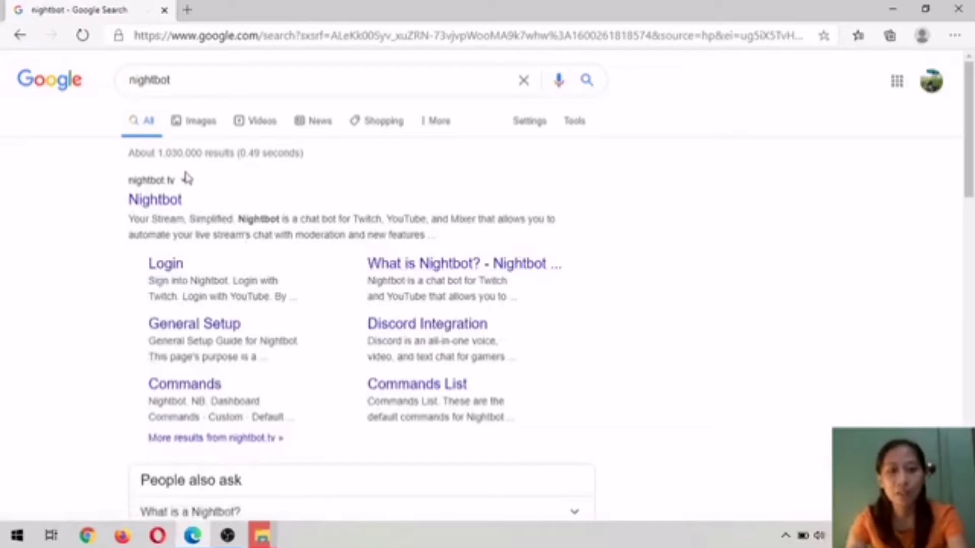
- Open the Nightbot site from the search results, sign up with the YouTube login and existing Google account, and allow the requested access
{"action": "left_click", "coordinate": [161, 208]}
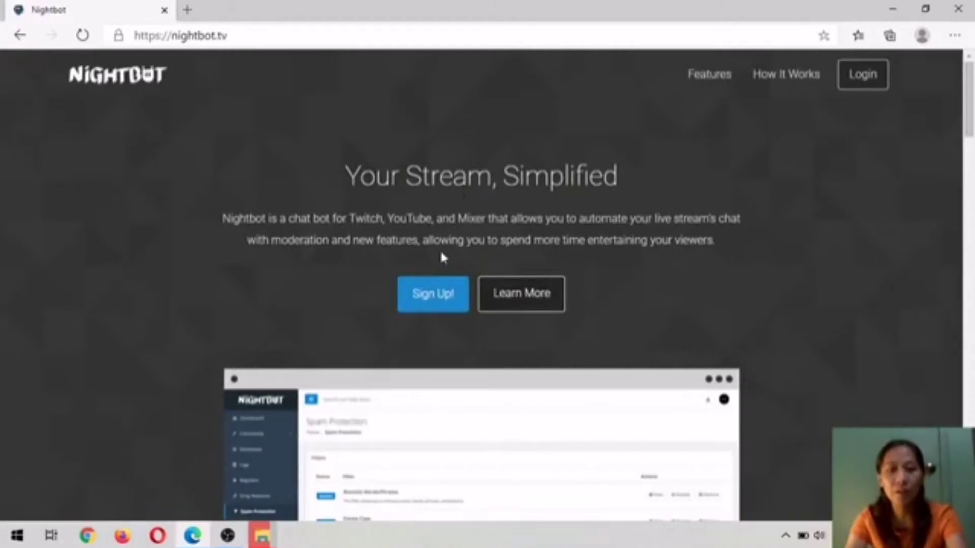
{"action": "left_click", "coordinate": [439, 297]}
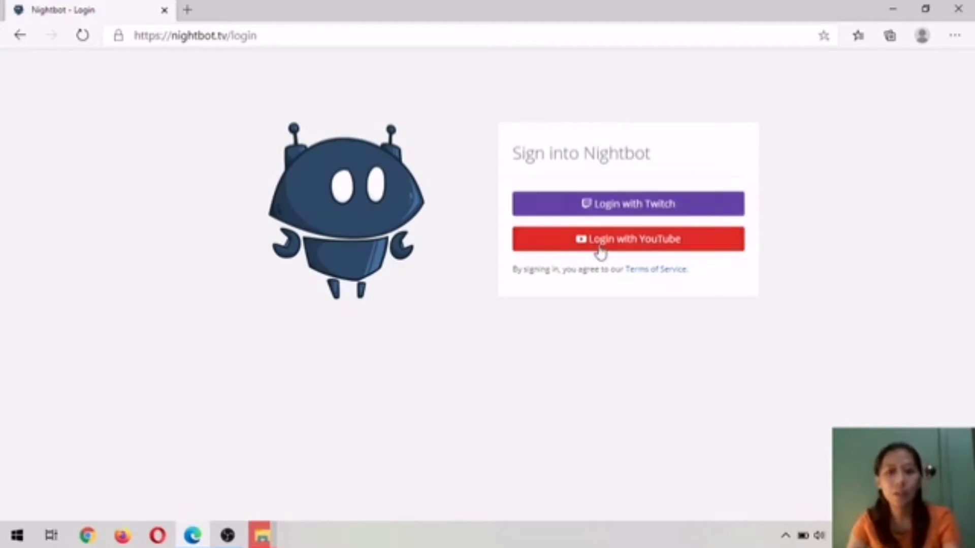
{"action": "left_click", "coordinate": [628, 248]}
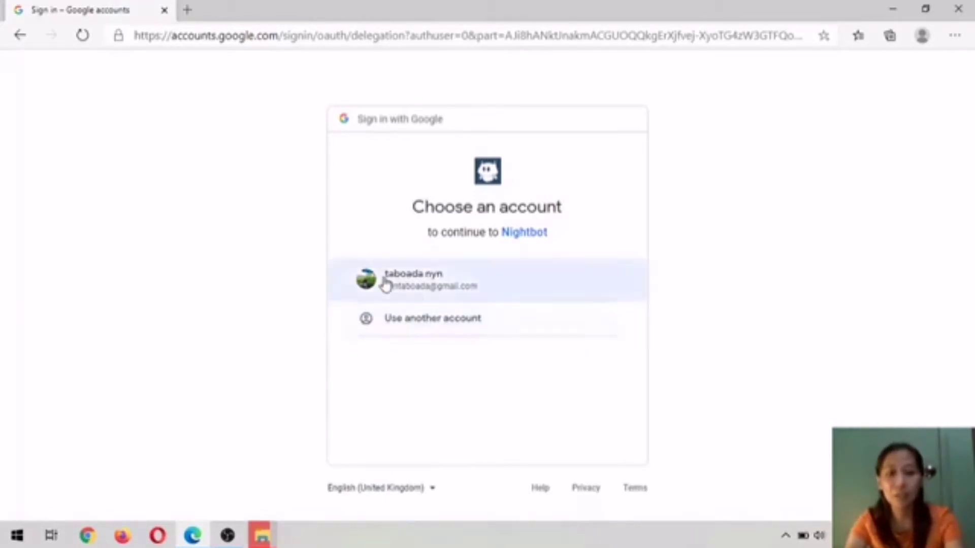
{"action": "left_click", "coordinate": [429, 281]}
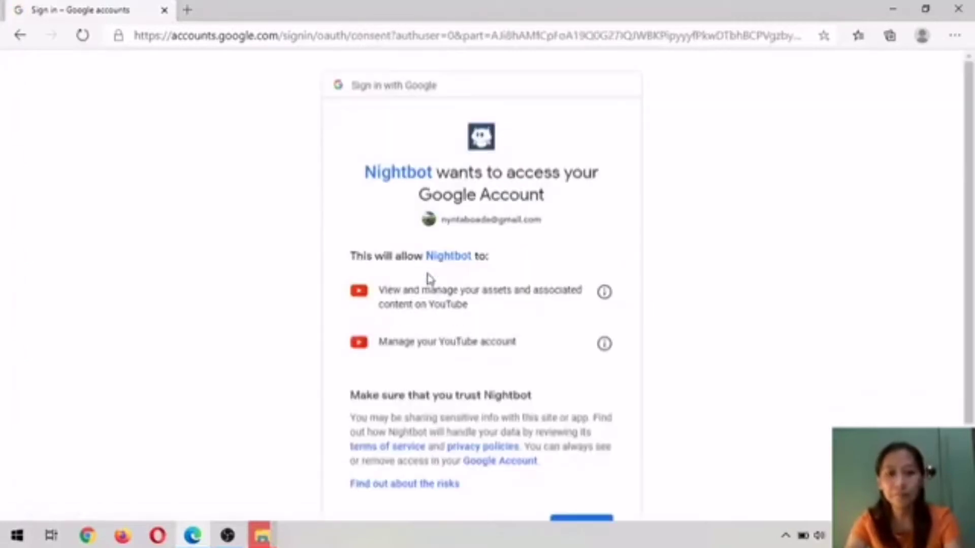
{"action": "scroll", "coordinate": [652, 447], "scroll_direction": "down", "scroll_amount": 3}
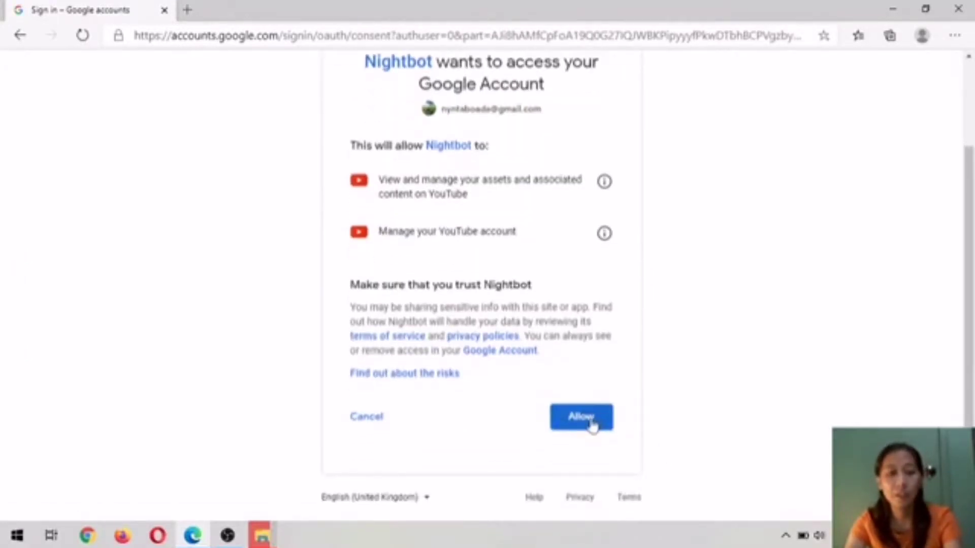
{"action": "left_click", "coordinate": [592, 422]}
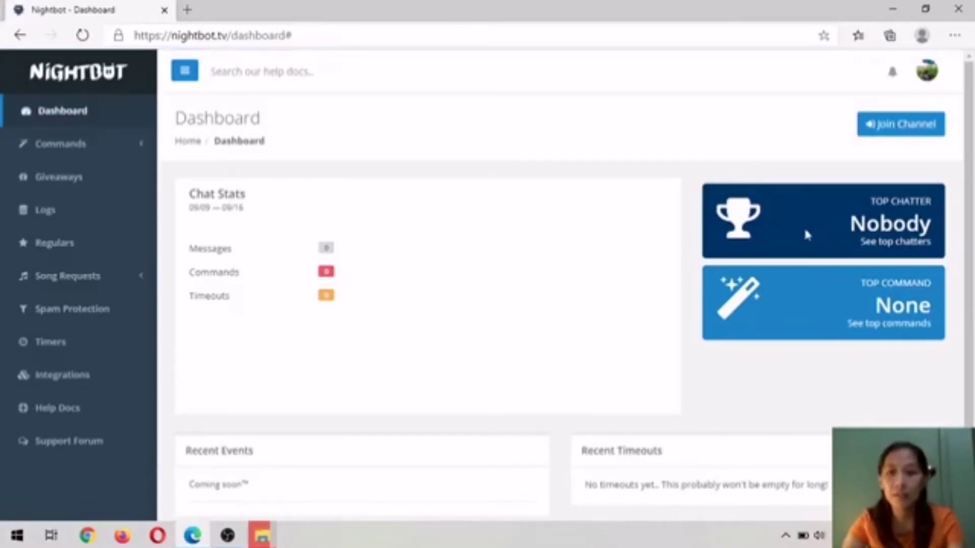
- Have Nightbot join the channel and copy its YouTube channel URL from the moderator instructions
{"action": "left_click", "coordinate": [900, 131]}
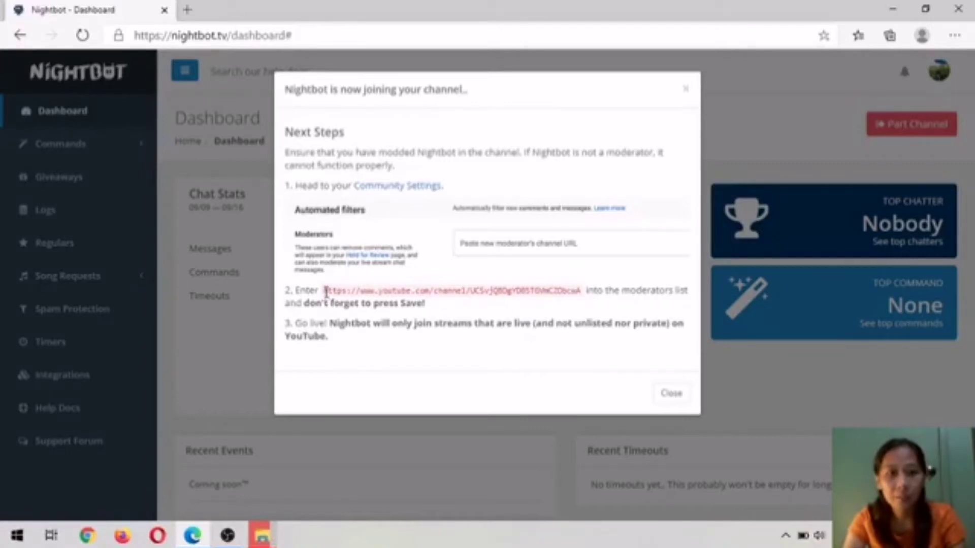
{"action": "left_click_drag", "start_coordinate": [327, 290], "coordinate": [584, 293]}
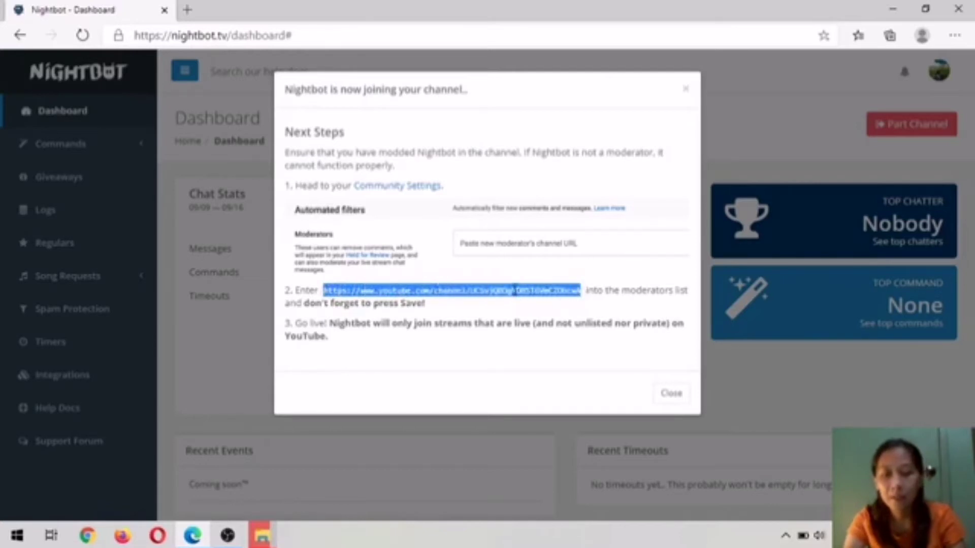
{"action": "right_click", "coordinate": [515, 290]}
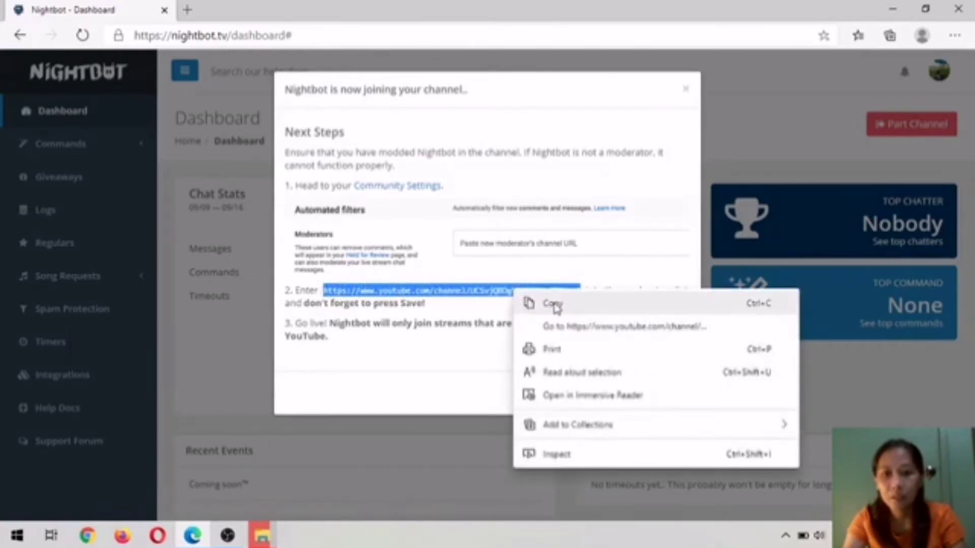
{"action": "left_click", "coordinate": [554, 305]}
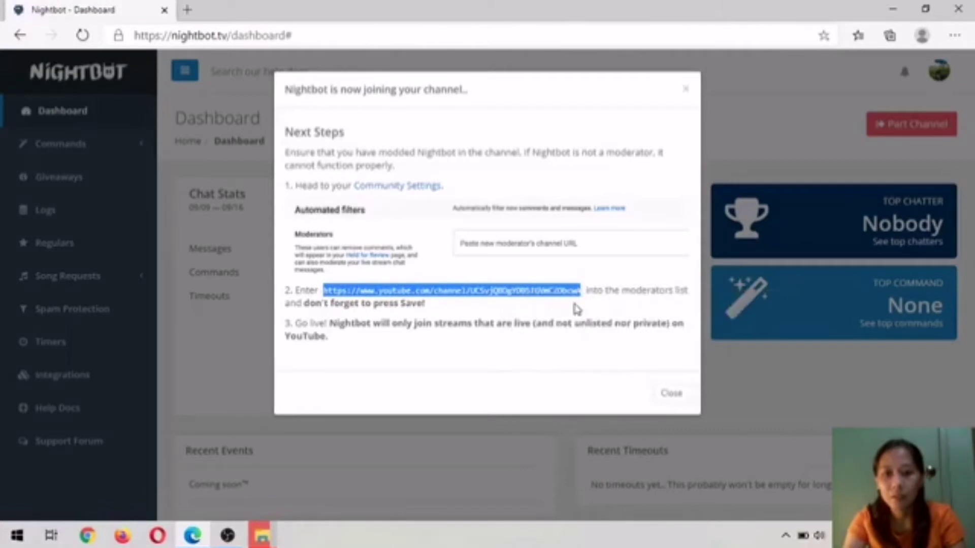
{"action": "left_click", "coordinate": [187, 10]}
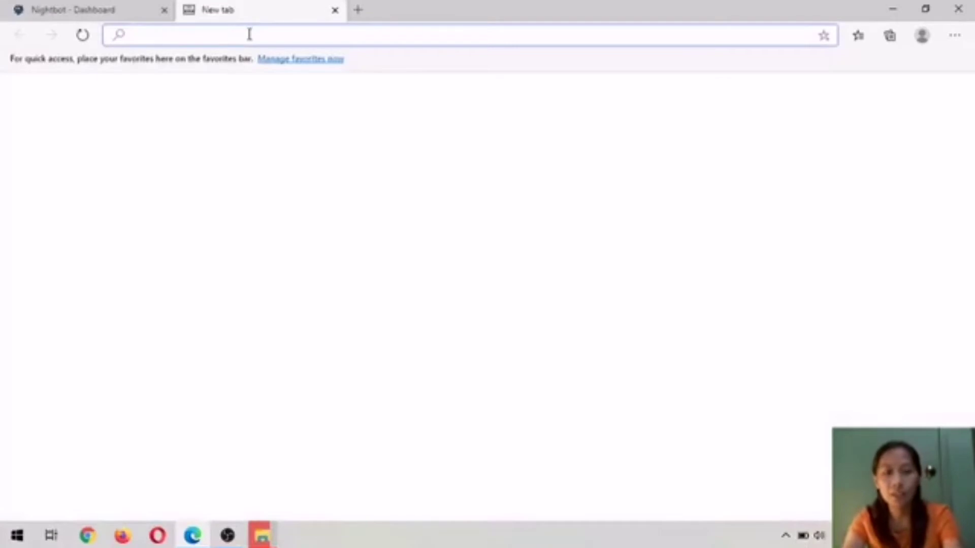
{"action": "type", "text": "www"}
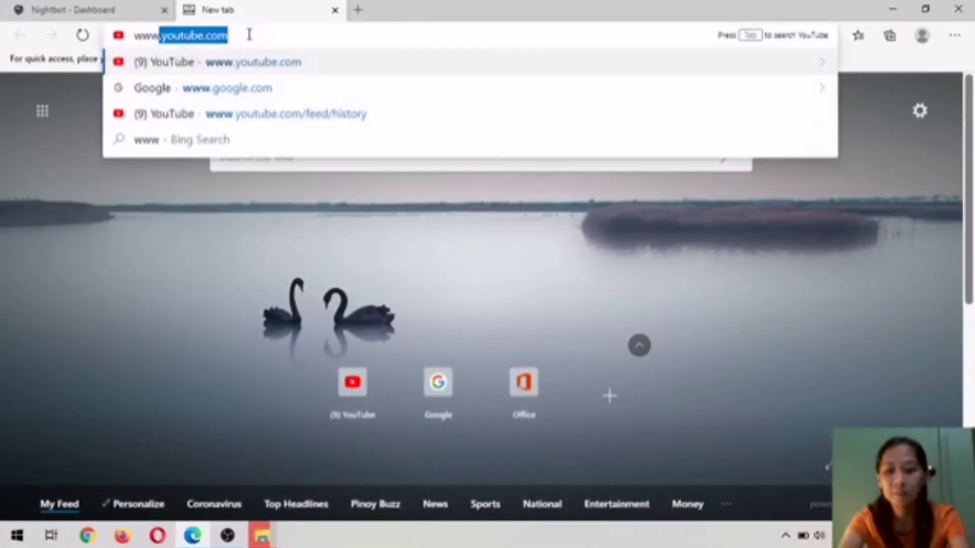
{"action": "key", "text": "Return"}
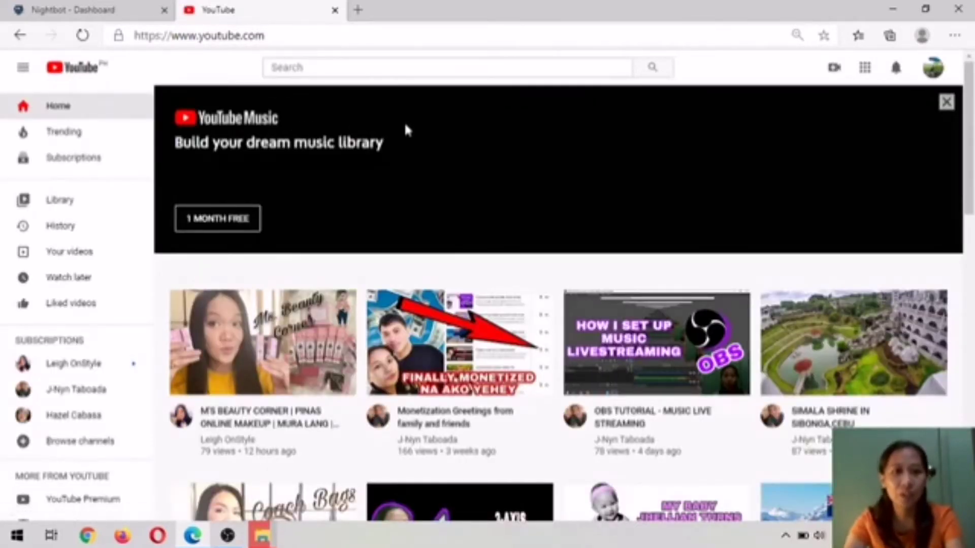
{"action": "left_click", "coordinate": [937, 71]}
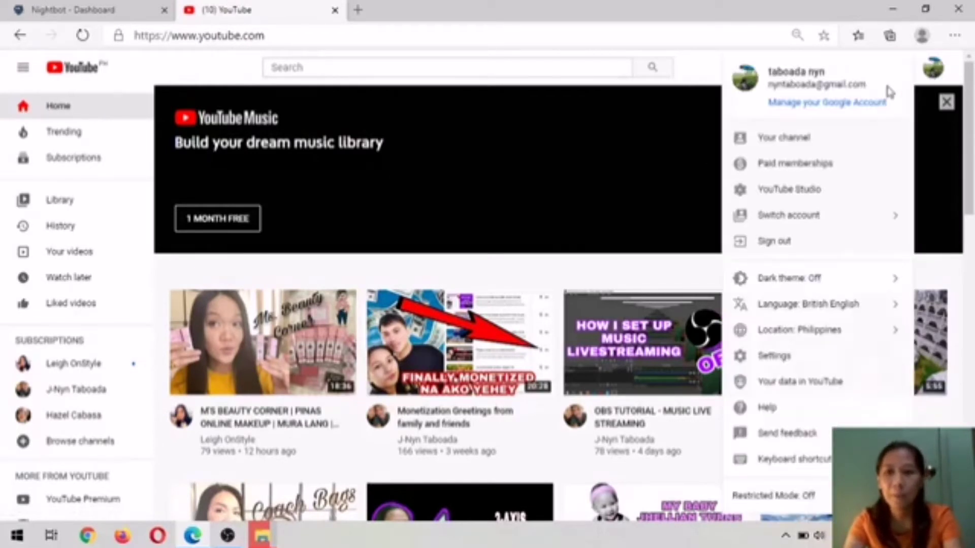
{"action": "left_click", "coordinate": [784, 140]}
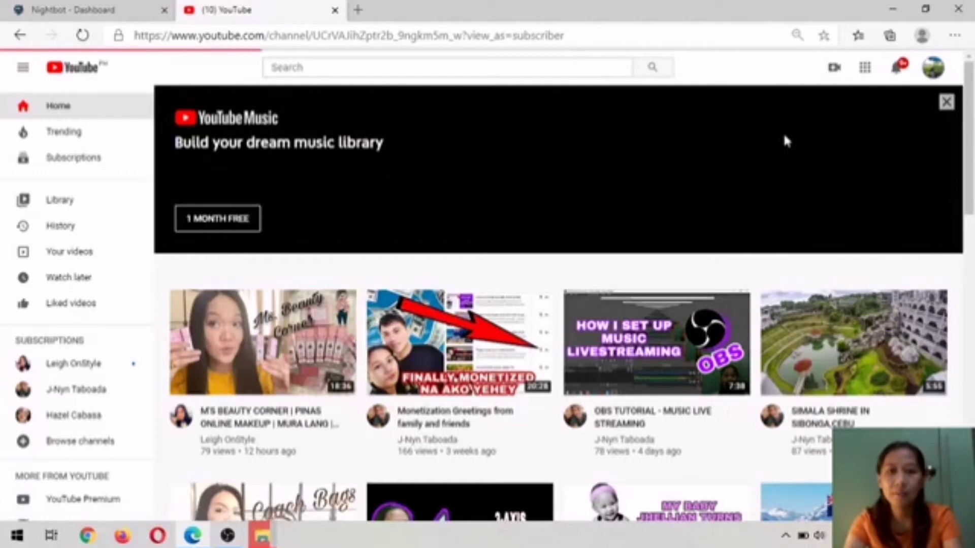
{"action": "scroll", "coordinate": [766, 309], "scroll_direction": "down", "scroll_amount": 1}
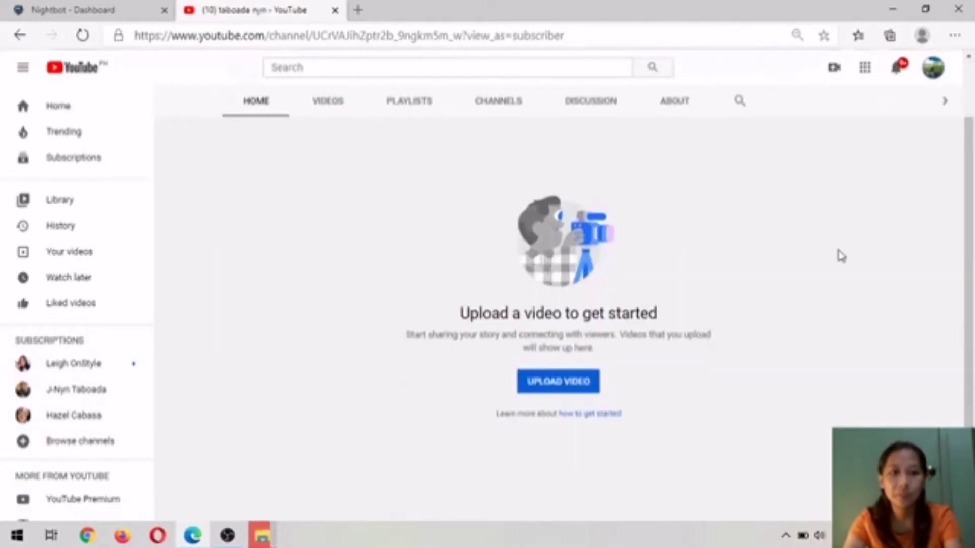
{"action": "left_click", "coordinate": [934, 76]}
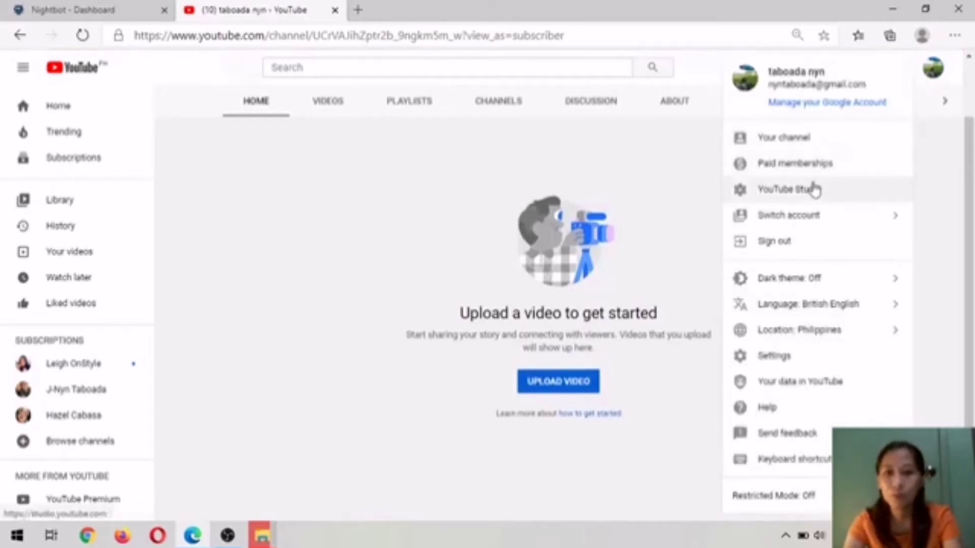
{"action": "left_click", "coordinate": [813, 189]}
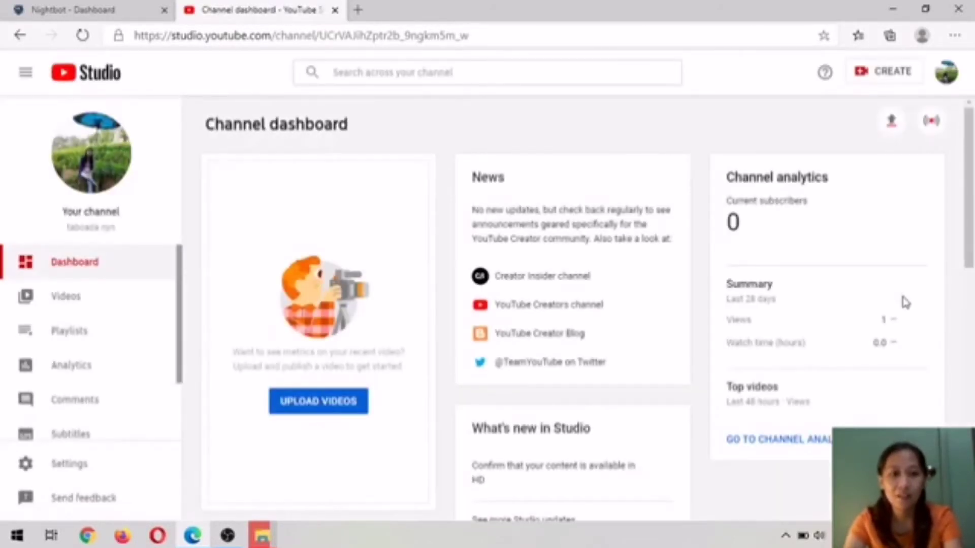
- Open the Community section of the channel's settings in YouTube Studio
{"action": "left_click", "coordinate": [73, 475]}
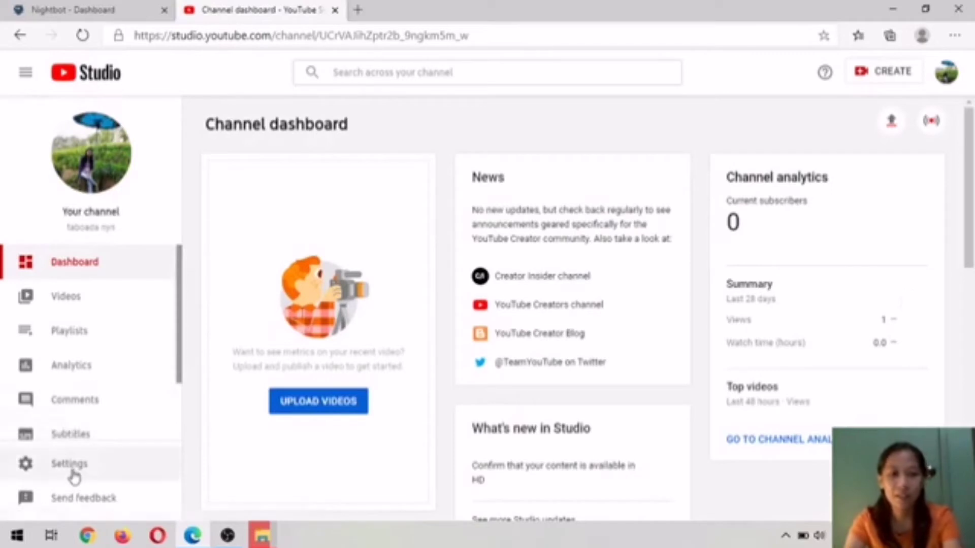
{"action": "left_click", "coordinate": [76, 470]}
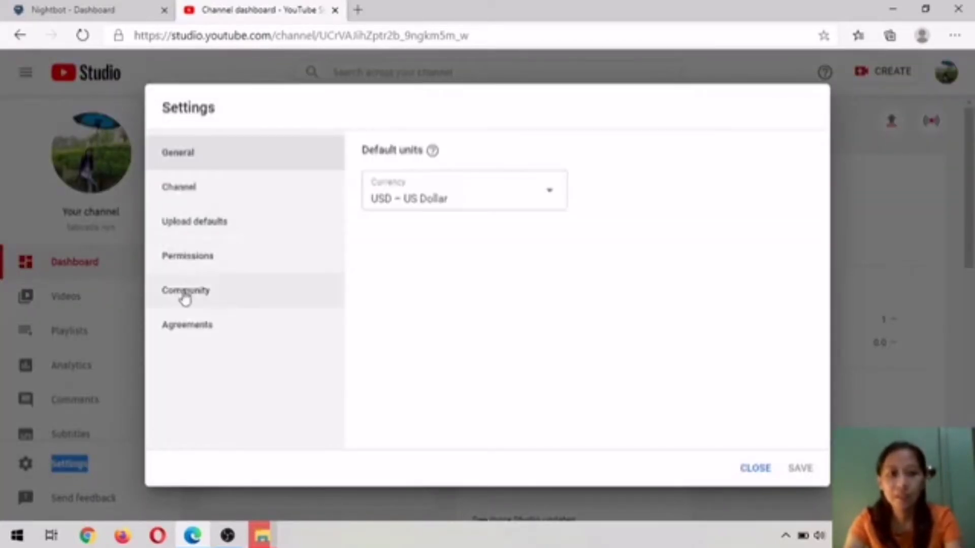
{"action": "double_click", "coordinate": [185, 298]}
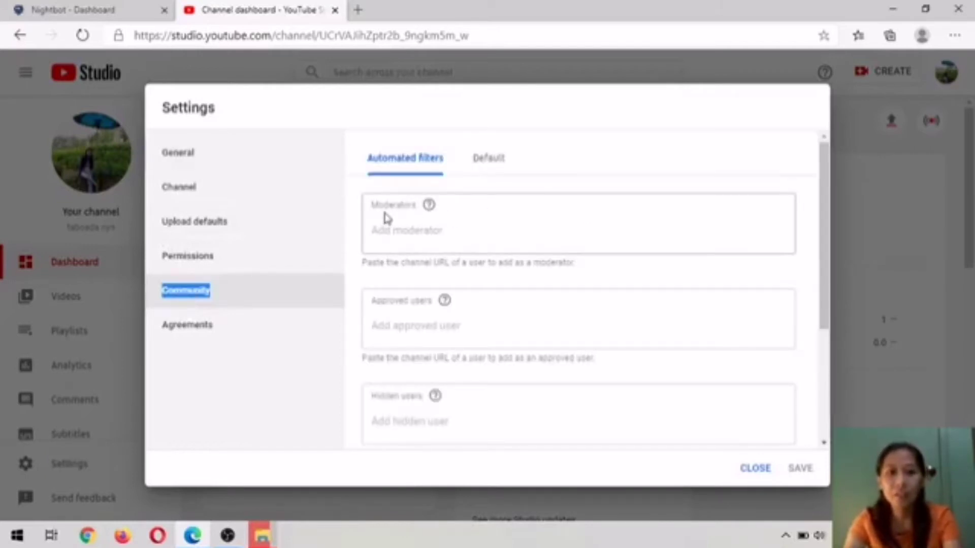
- Add Nightbot as a channel moderator using the copied channel URL and save the settings
{"action": "left_click", "coordinate": [434, 233]}
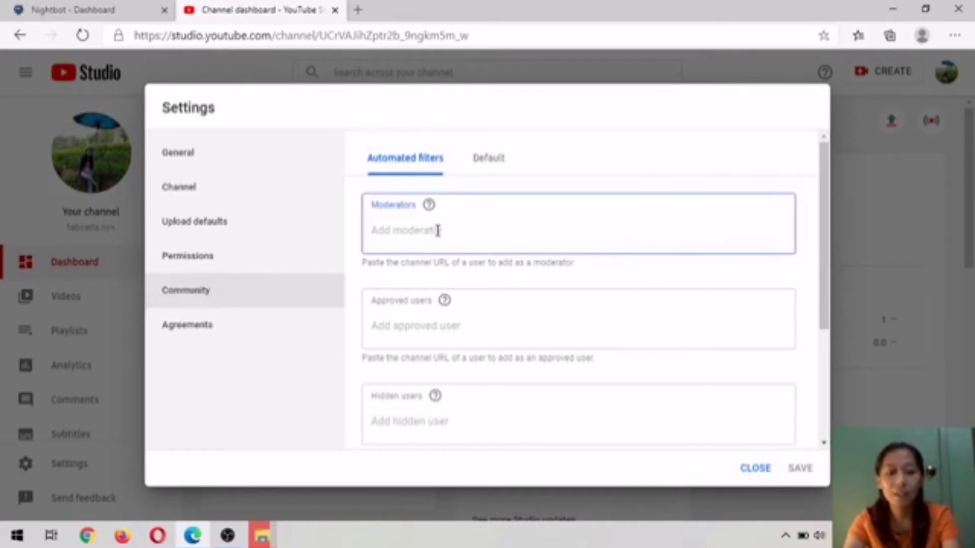
{"action": "right_click", "coordinate": [437, 231]}
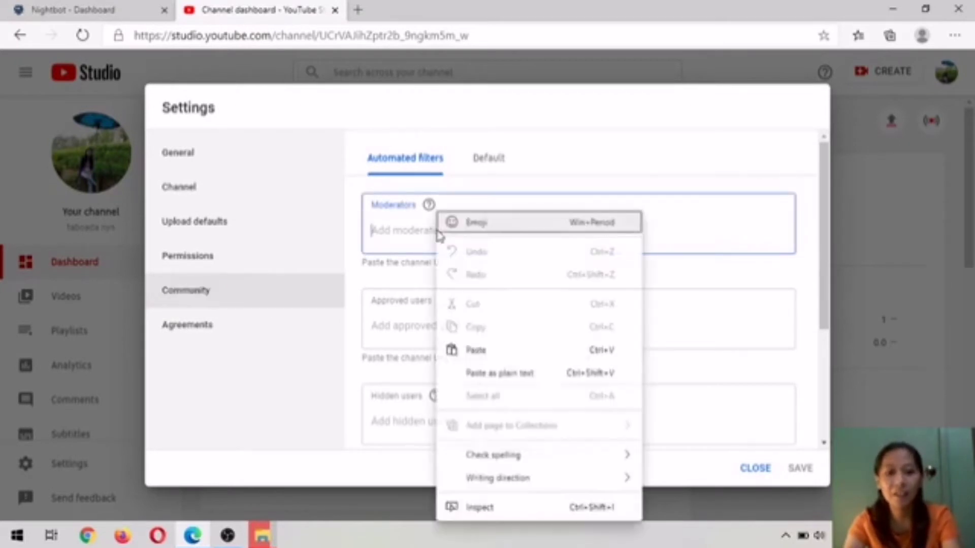
{"action": "left_click", "coordinate": [503, 351]}
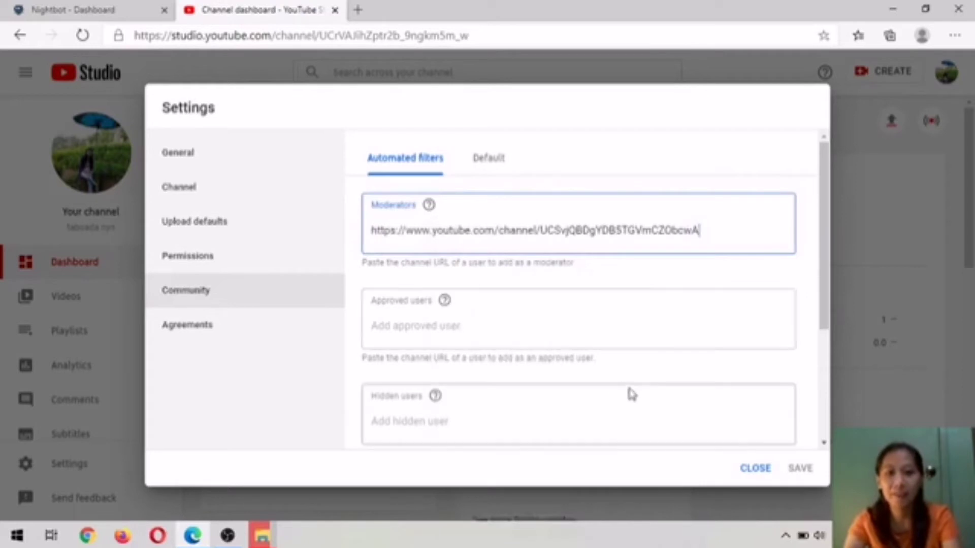
{"action": "scroll", "coordinate": [638, 397], "scroll_direction": "down", "scroll_amount": 2}
{"action": "scroll", "coordinate": [638, 395], "scroll_direction": "up", "scroll_amount": 2}
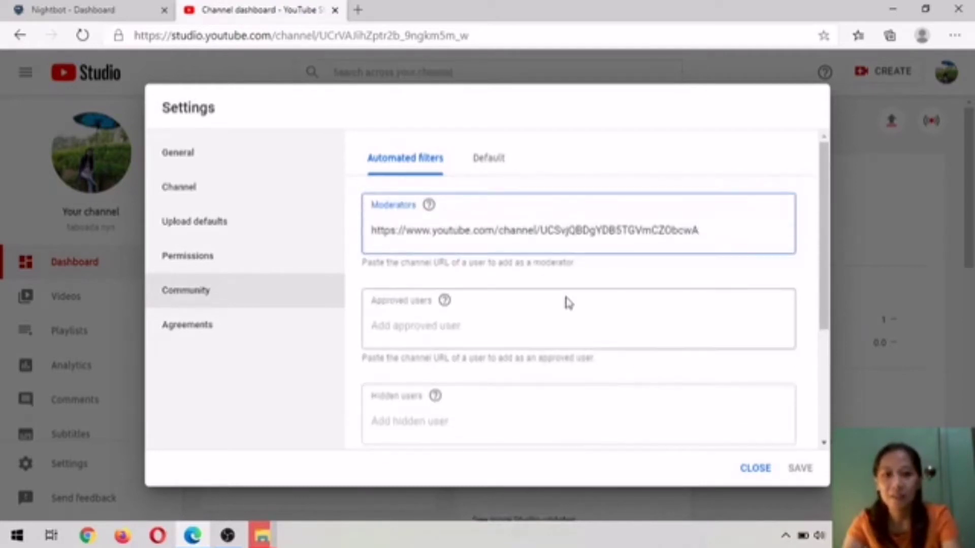
{"action": "left_click", "coordinate": [727, 317]}
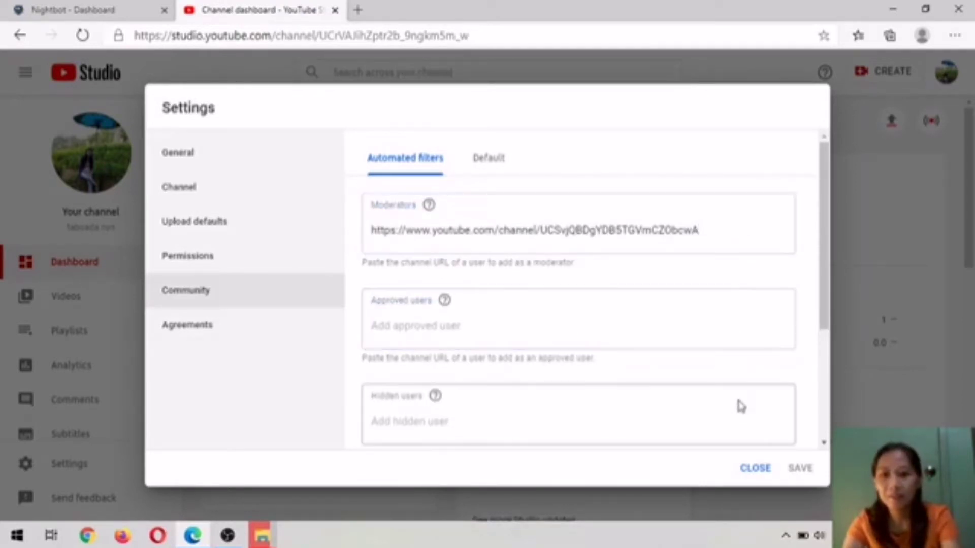
{"action": "left_click", "coordinate": [754, 226]}
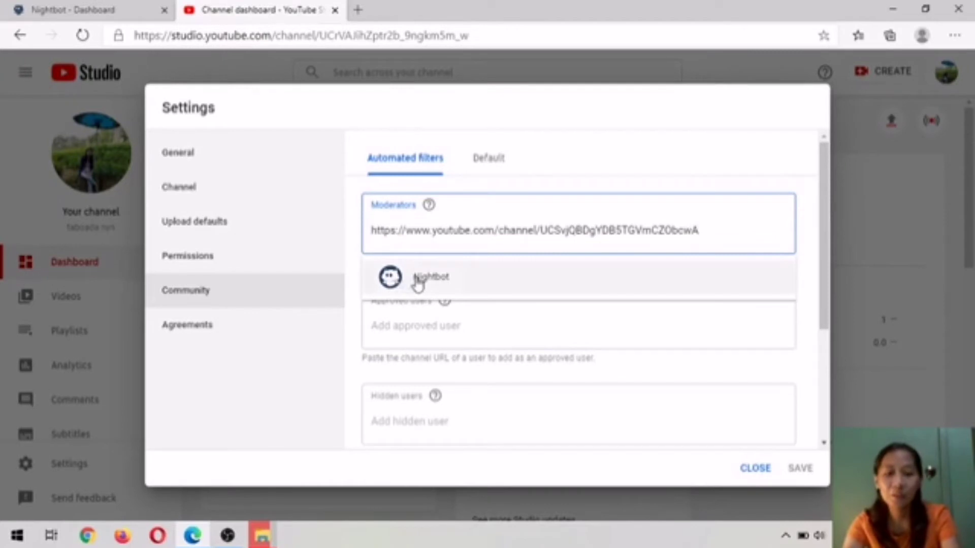
{"action": "left_click", "coordinate": [418, 284]}
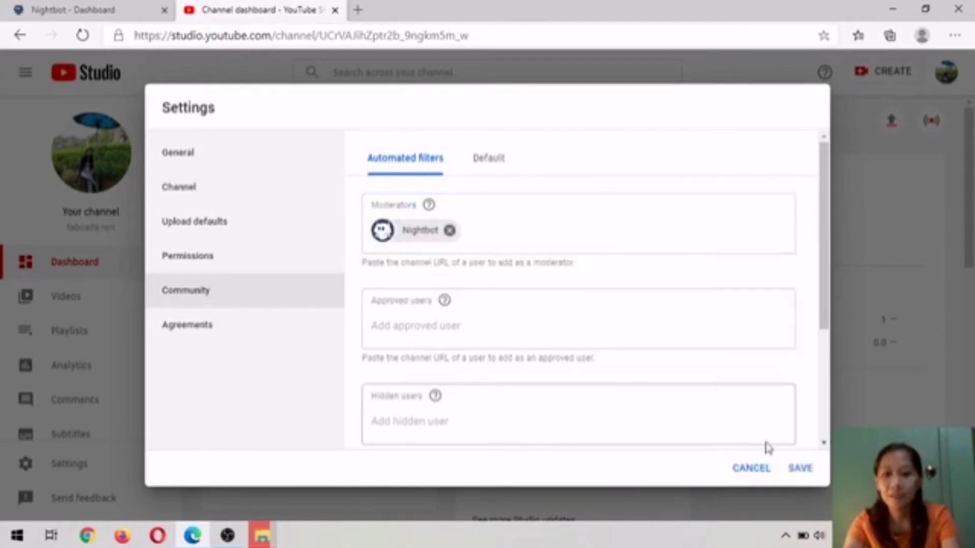
{"action": "left_click", "coordinate": [806, 475]}
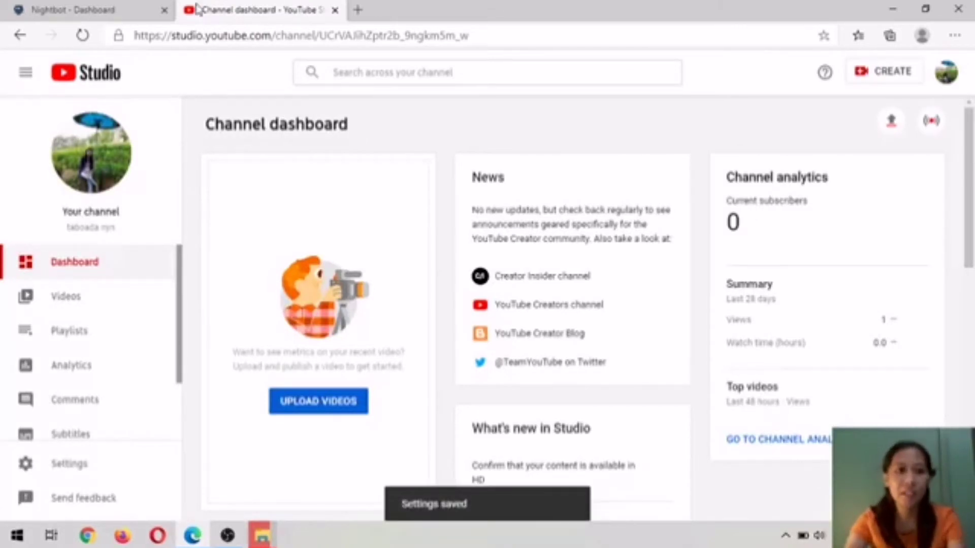
- Return to the Nightbot dashboard, dismiss the joining instructions and open the custom commands page
{"action": "left_click", "coordinate": [87, 14]}
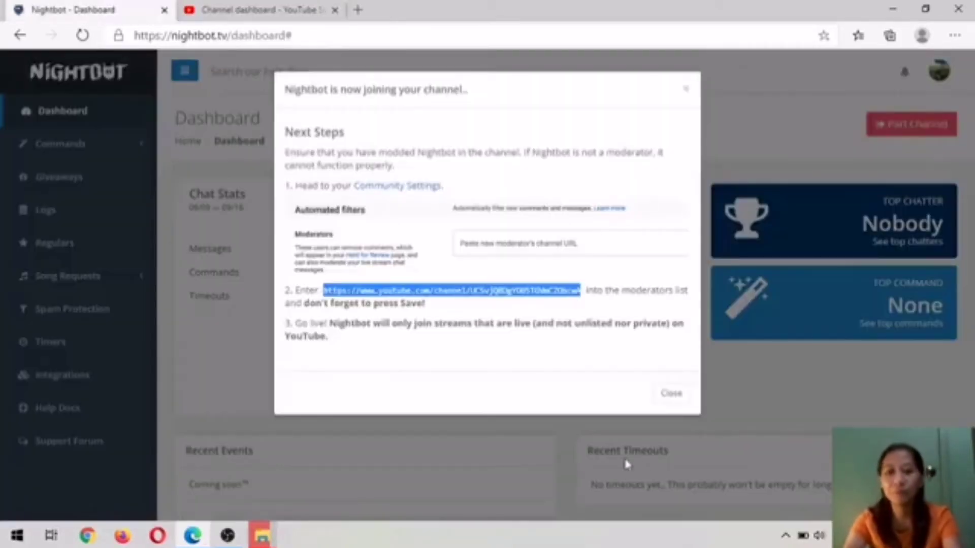
{"action": "left_click", "coordinate": [670, 394]}
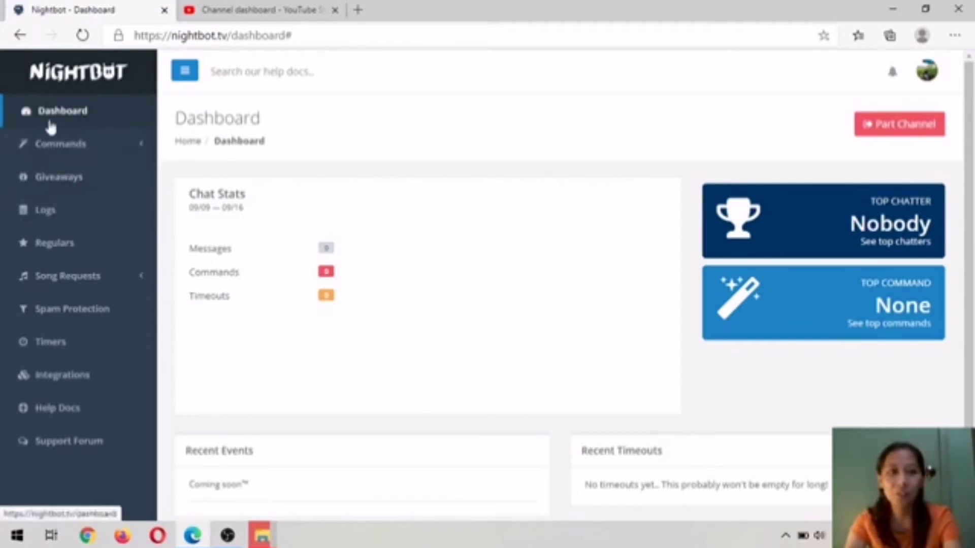
{"action": "left_click", "coordinate": [76, 147]}
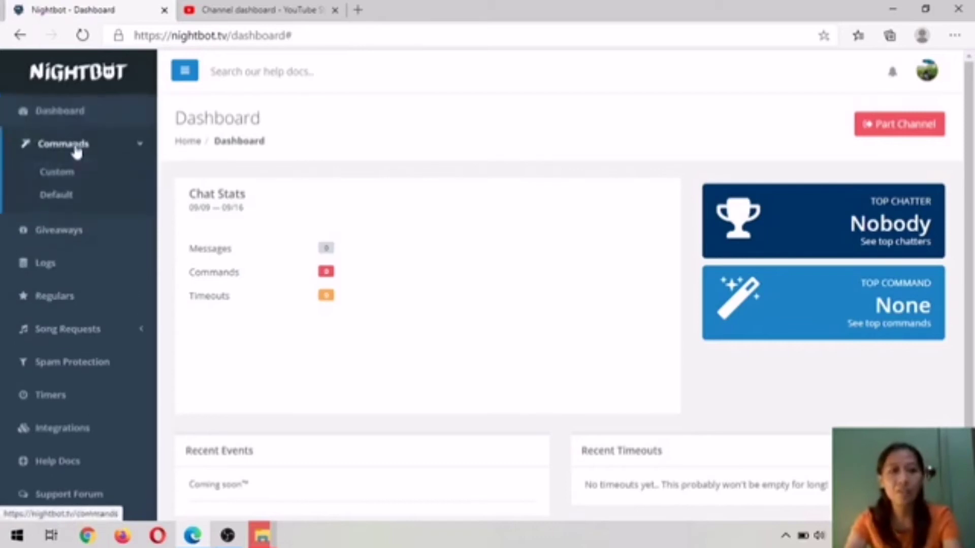
{"action": "left_click", "coordinate": [57, 172]}
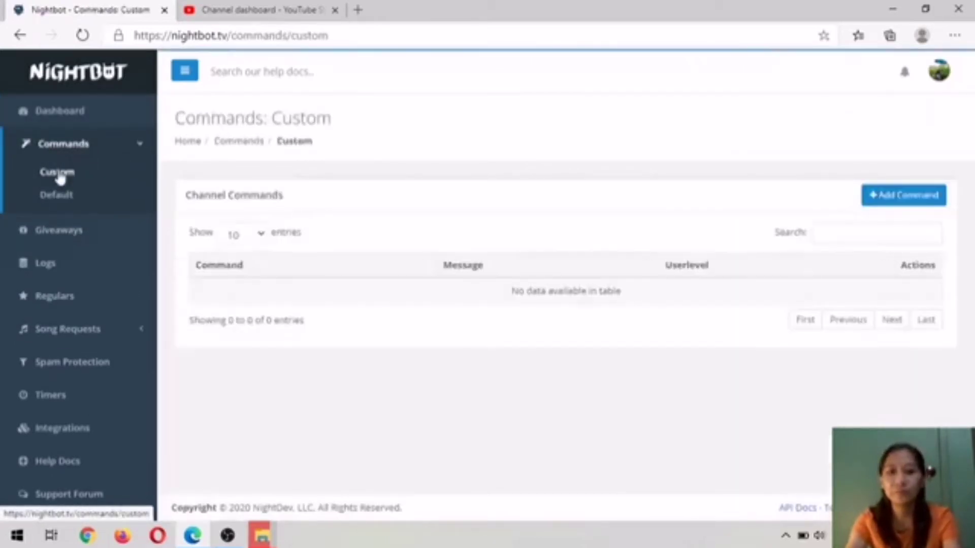
- Start a new custom command and name it "hello friend"
{"action": "left_click", "coordinate": [917, 202]}
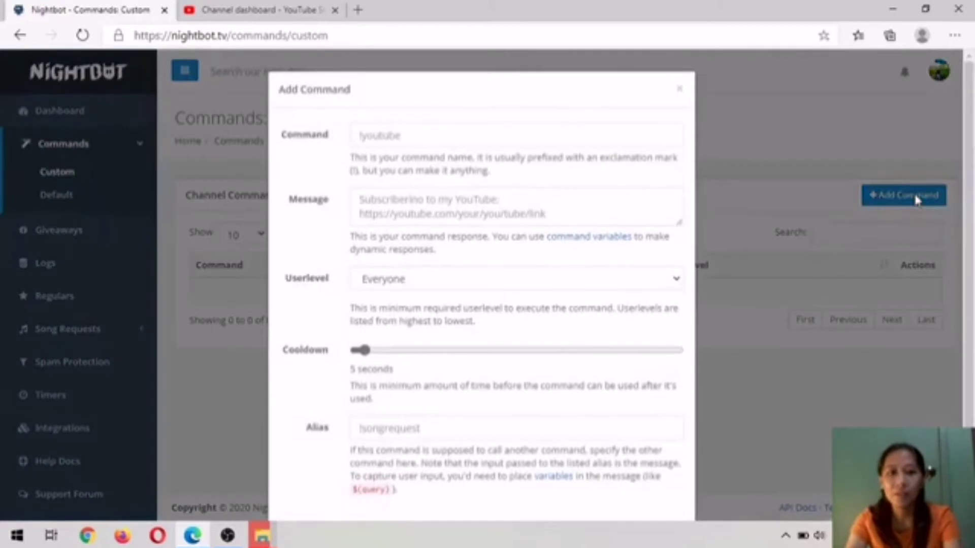
{"action": "left_click", "coordinate": [421, 137]}
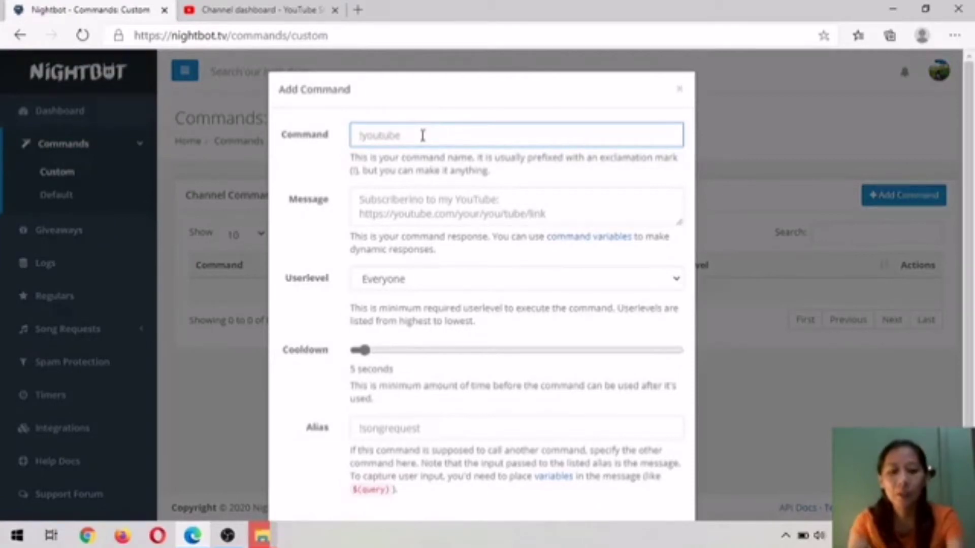
{"action": "type", "text": "!"}
{"action": "type", "text": "o"}
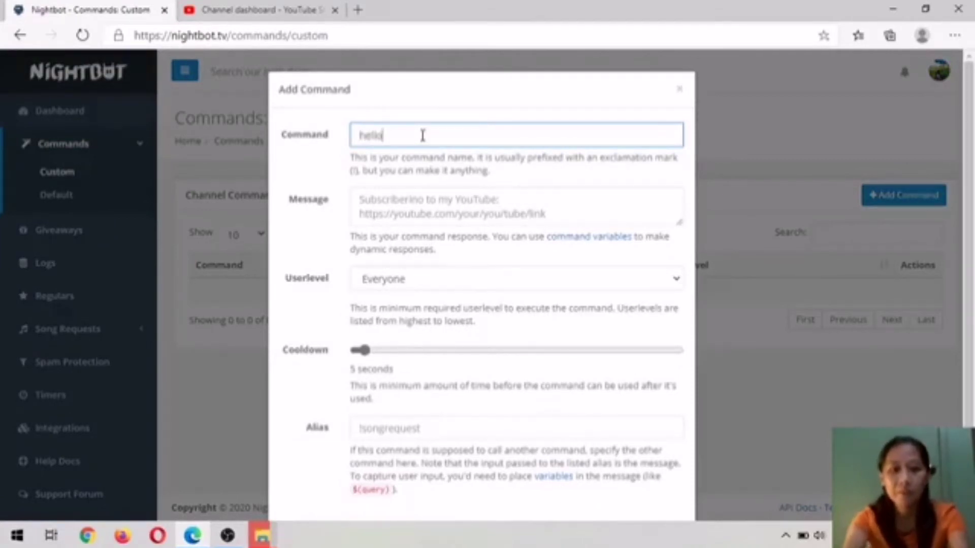
{"action": "type", "text": " friend"}
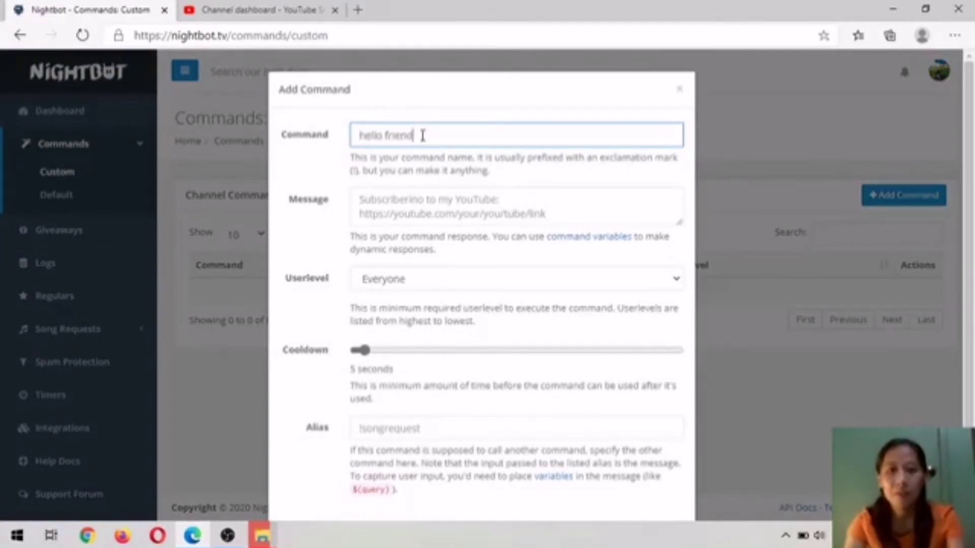
- Set the command's message to "hi friend $(user) thank you for coming" and submit the command
{"action": "left_click", "coordinate": [394, 206]}
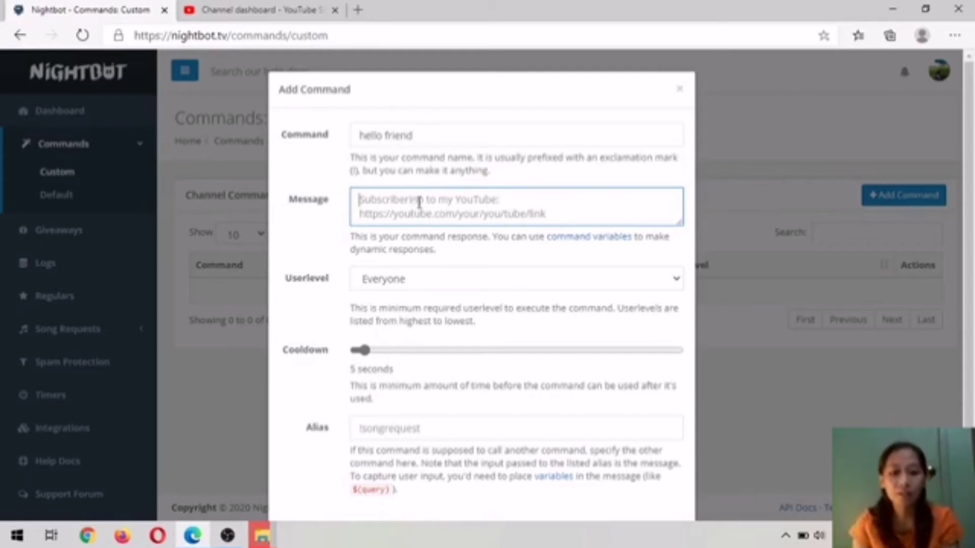
{"action": "type", "text": "hi "}
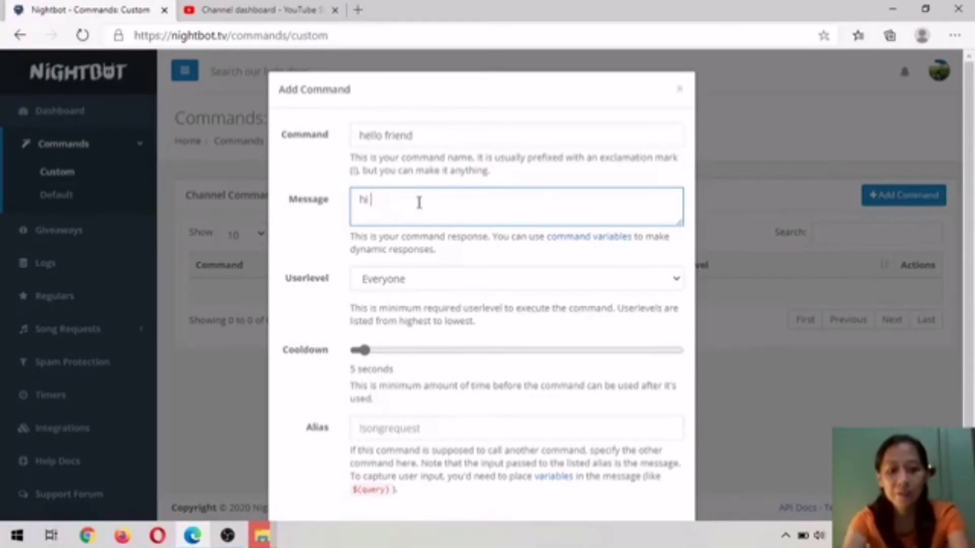
{"action": "type", "text": "friend"}
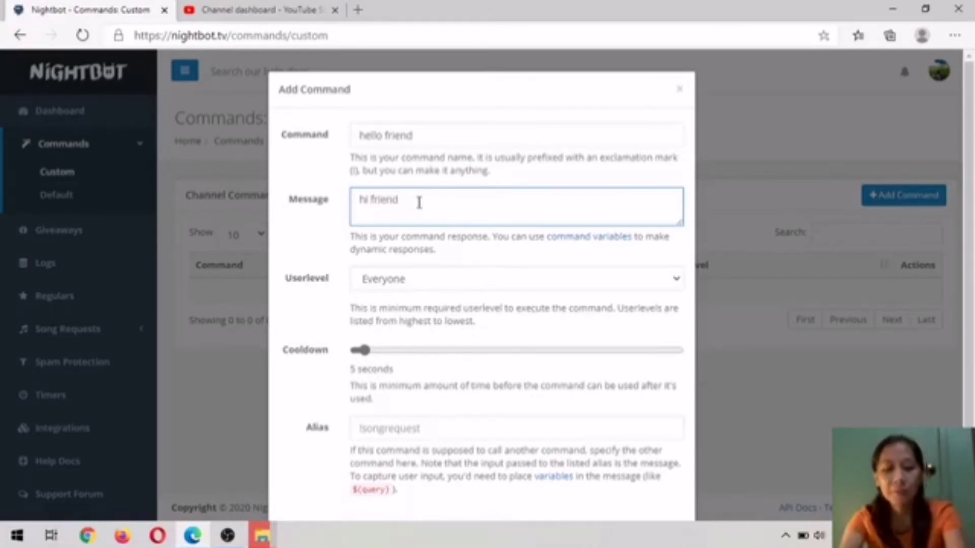
{"action": "type", "text": " $"}
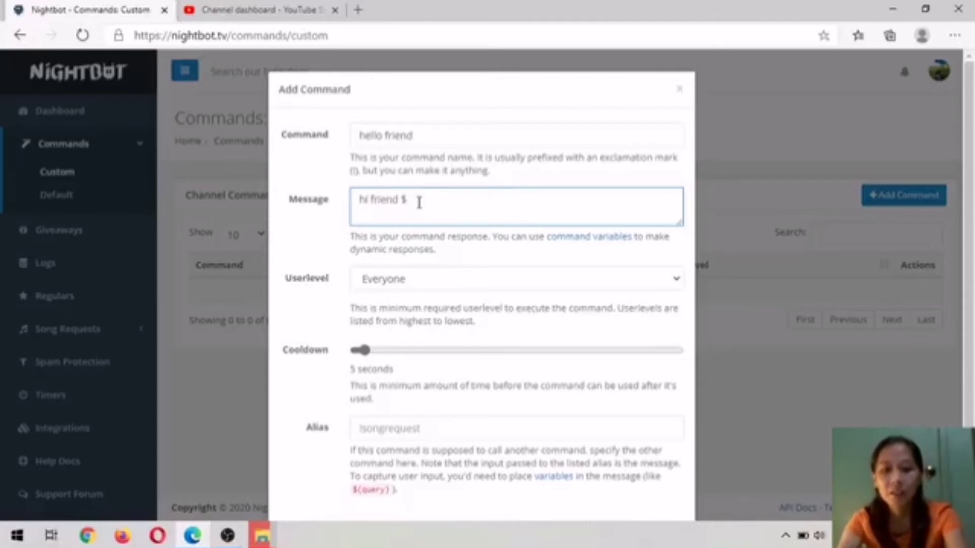
{"action": "type", "text": "("}
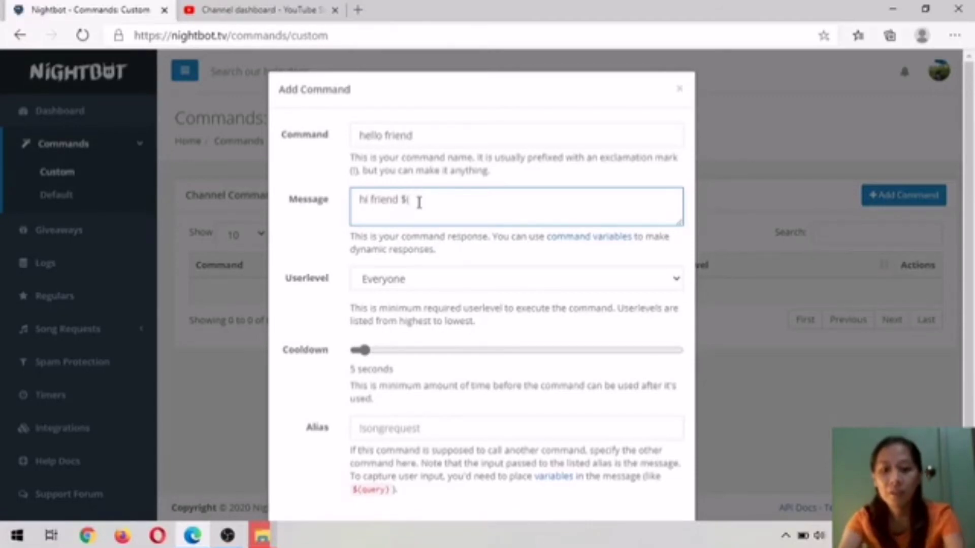
{"action": "type", "text": "user"}
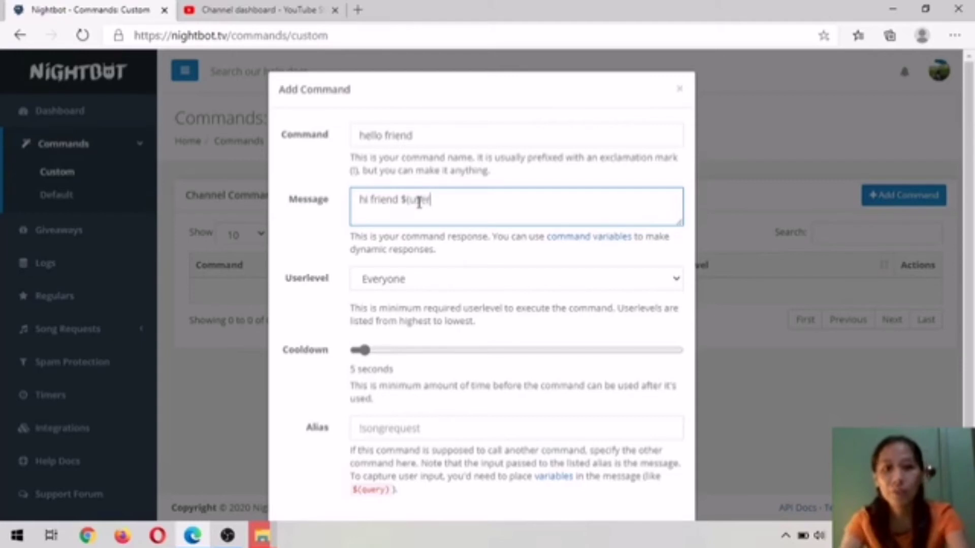
{"action": "type", "text": ")"}
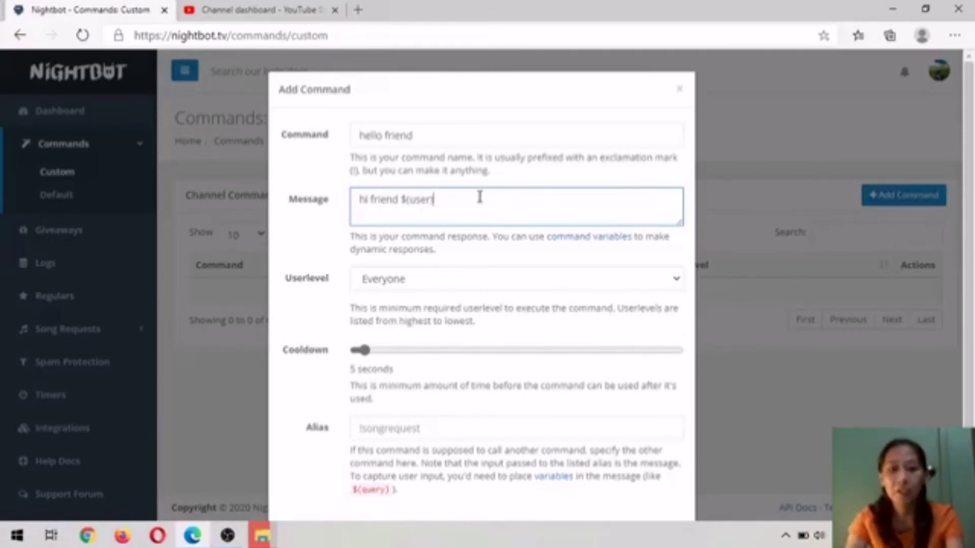
{"action": "type", "text": "thank y"}
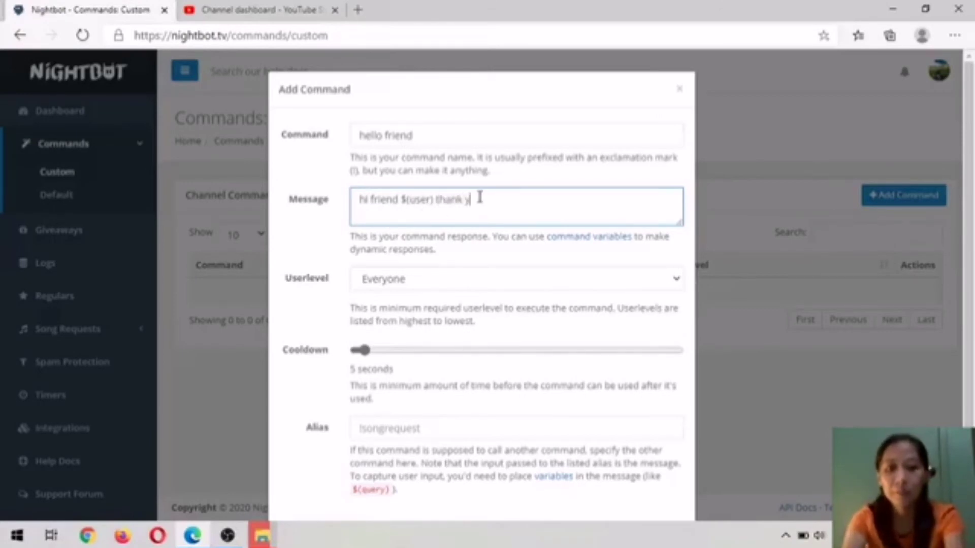
{"action": "type", "text": "ou for "}
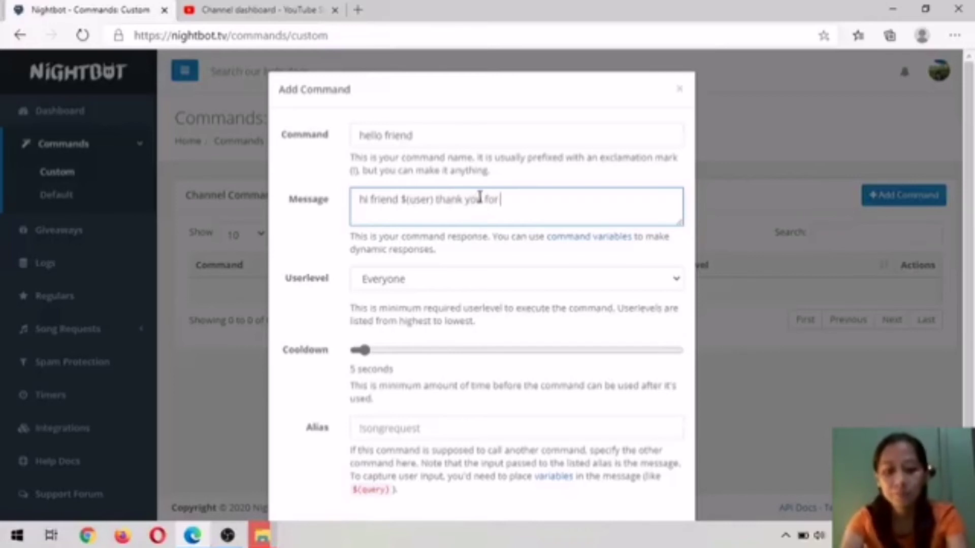
{"action": "type", "text": "coming"}
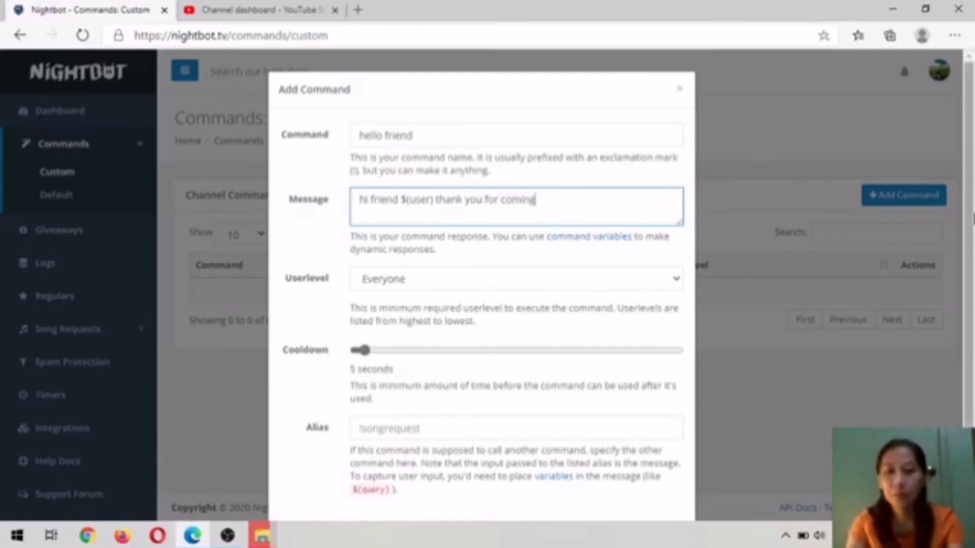
{"action": "left_click_drag", "start_coordinate": [971, 220], "coordinate": [971, 267]}
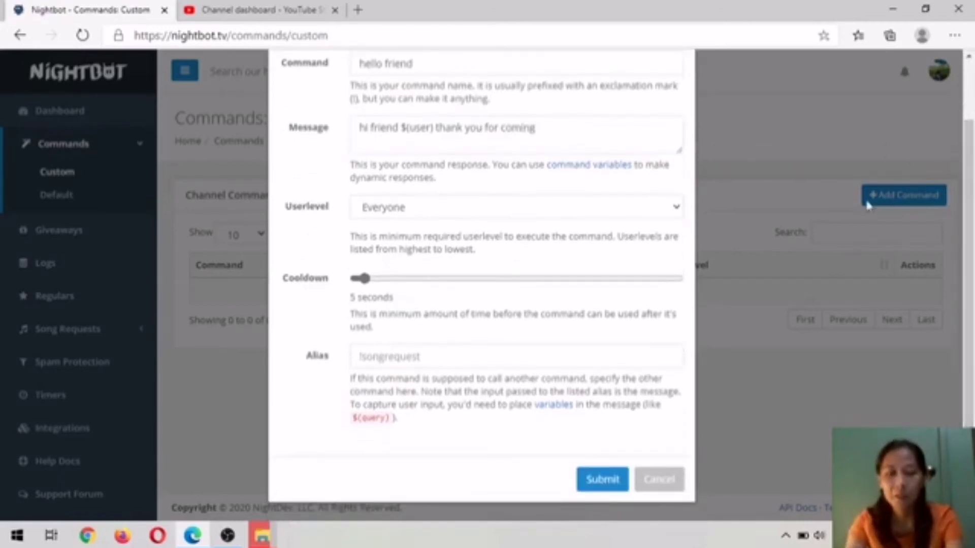
{"action": "left_click", "coordinate": [604, 482]}
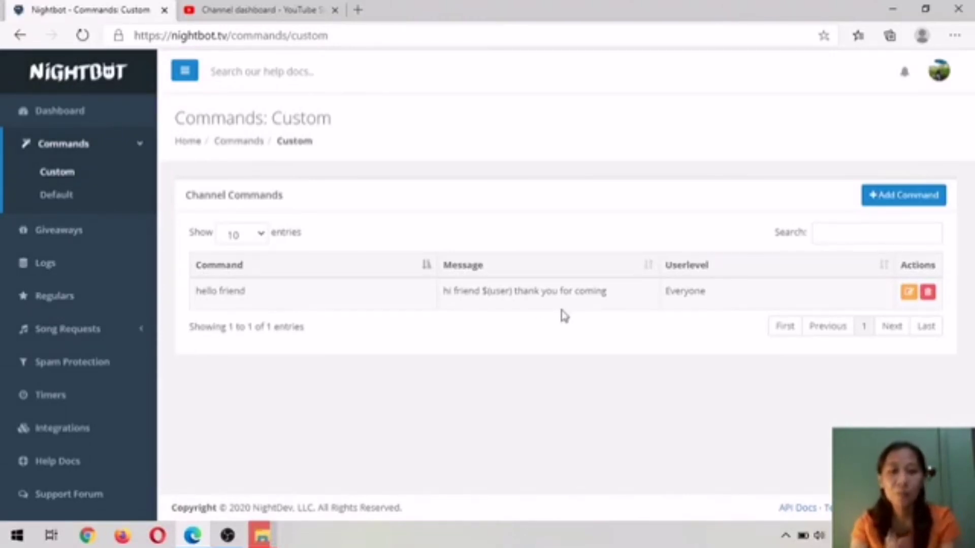
- Start a second custom command and name it "tamsak done host"
{"action": "left_click", "coordinate": [913, 198]}
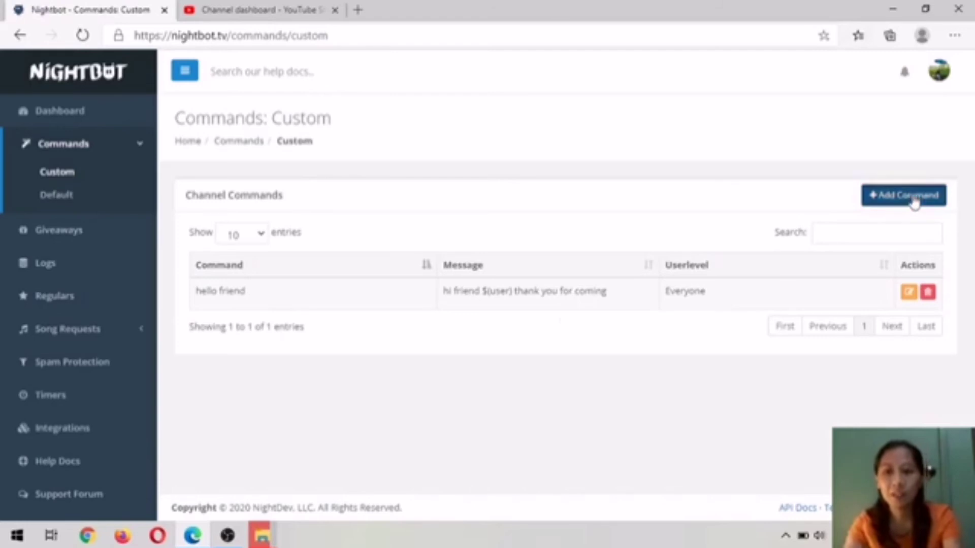
{"action": "left_click", "coordinate": [445, 135]}
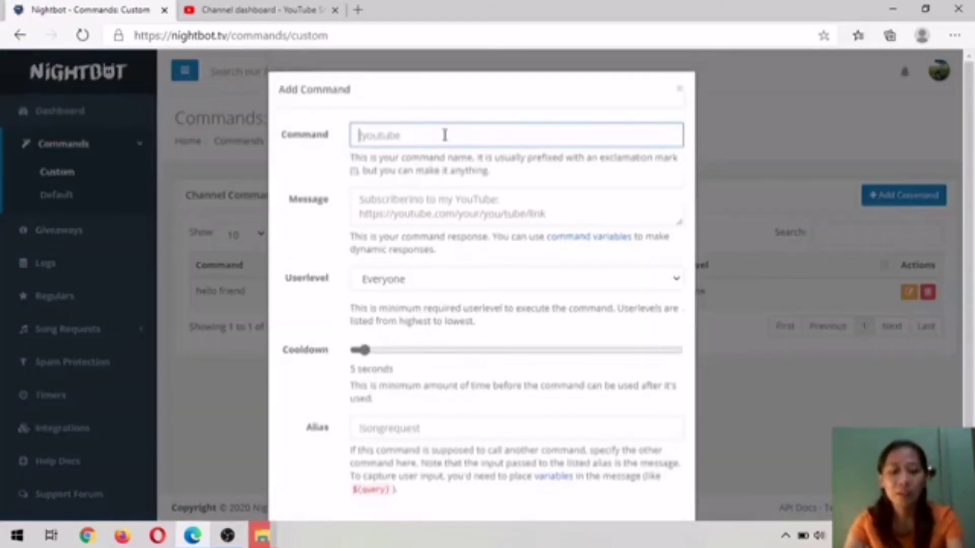
{"action": "type", "text": "!tamsak do"}
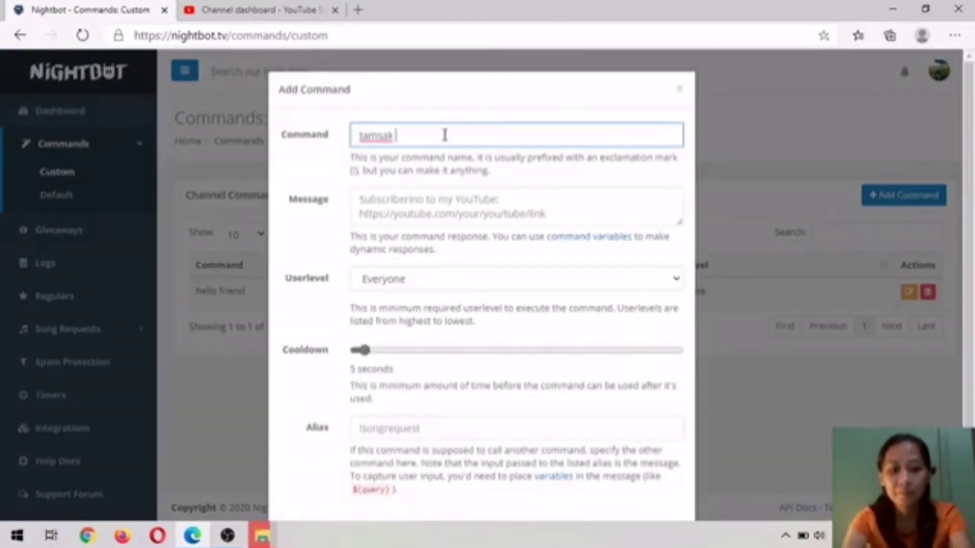
{"action": "type", "text": "ne host"}
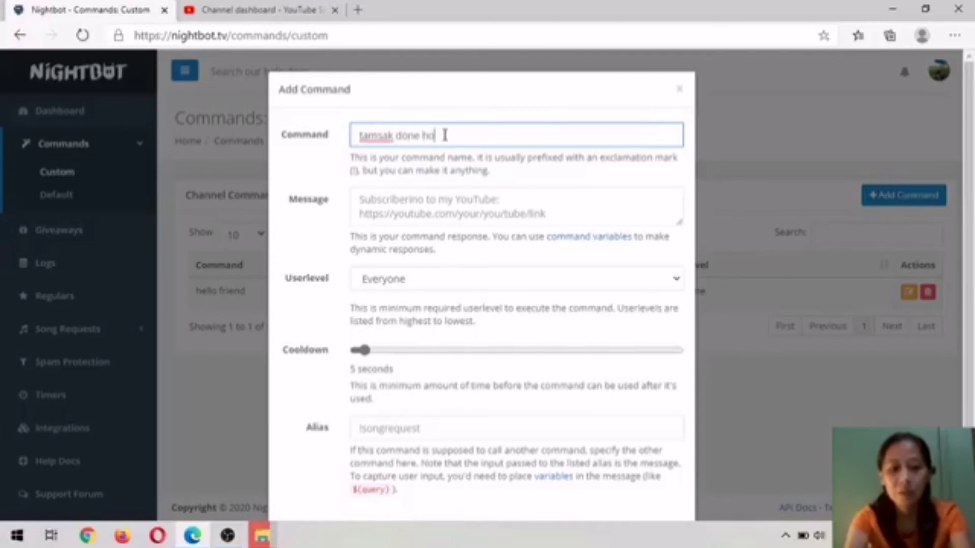
- Set the second command's message to "thank you sa iyong patamsak $(user)" and submit it
{"action": "left_click", "coordinate": [421, 205]}
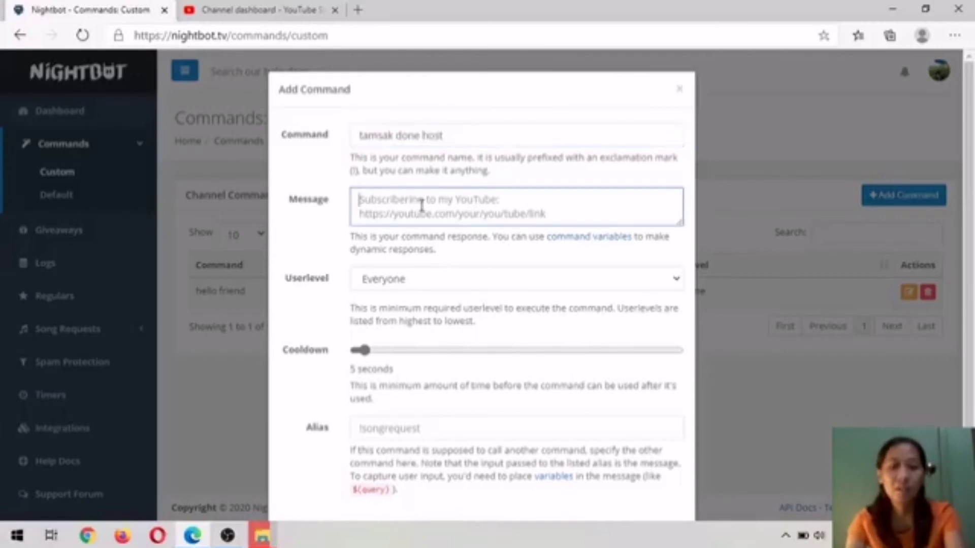
{"action": "type", "text": "tha"}
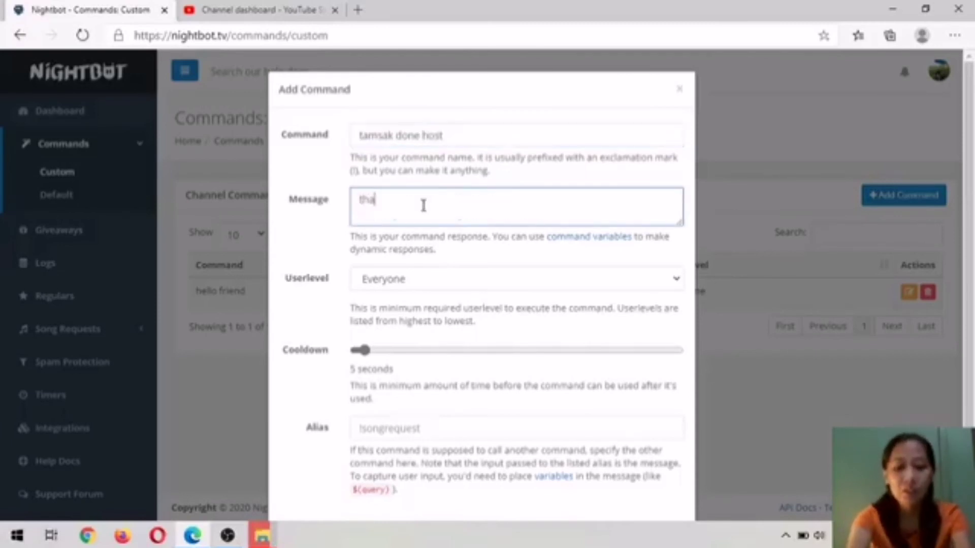
{"action": "type", "text": "nk you"}
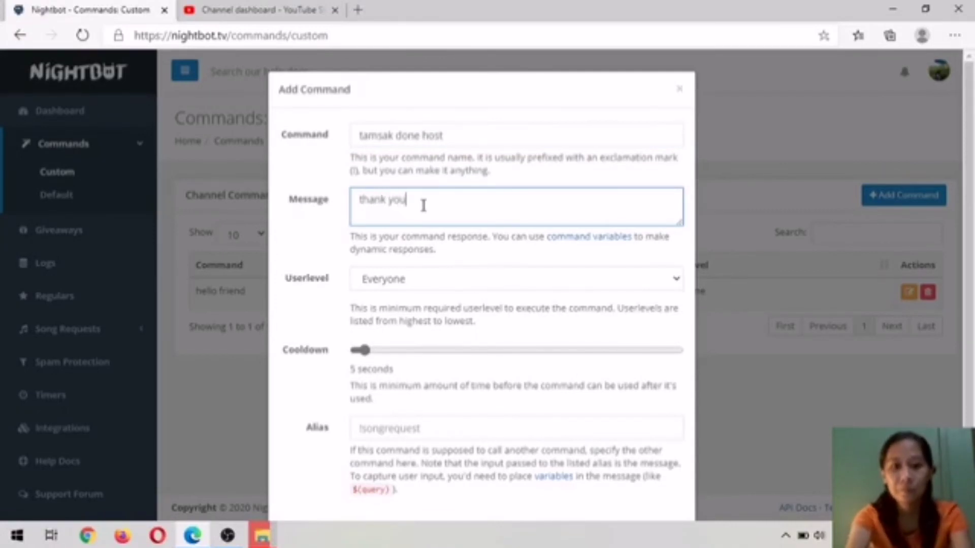
{"action": "type", "text": " sa ko"}
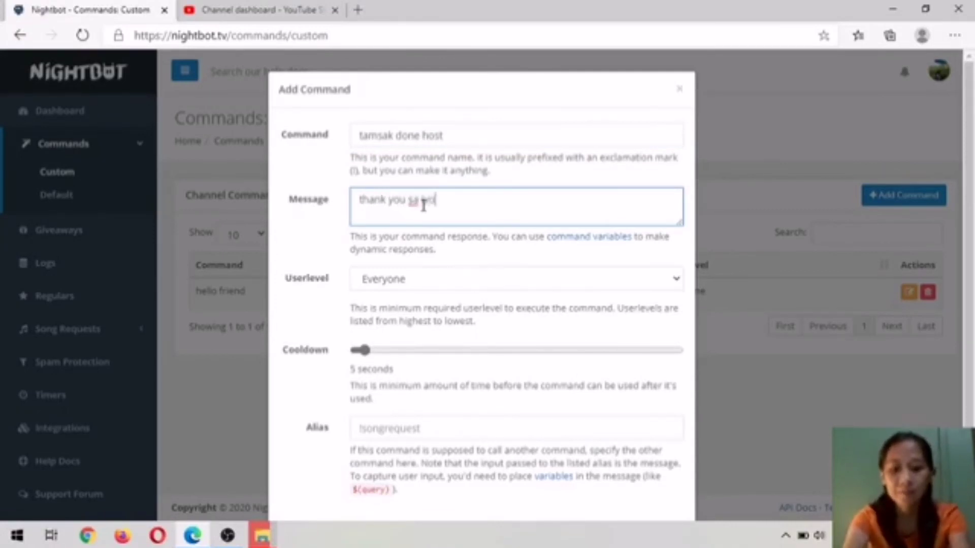
{"action": "type", "text": "ng patamsak"}
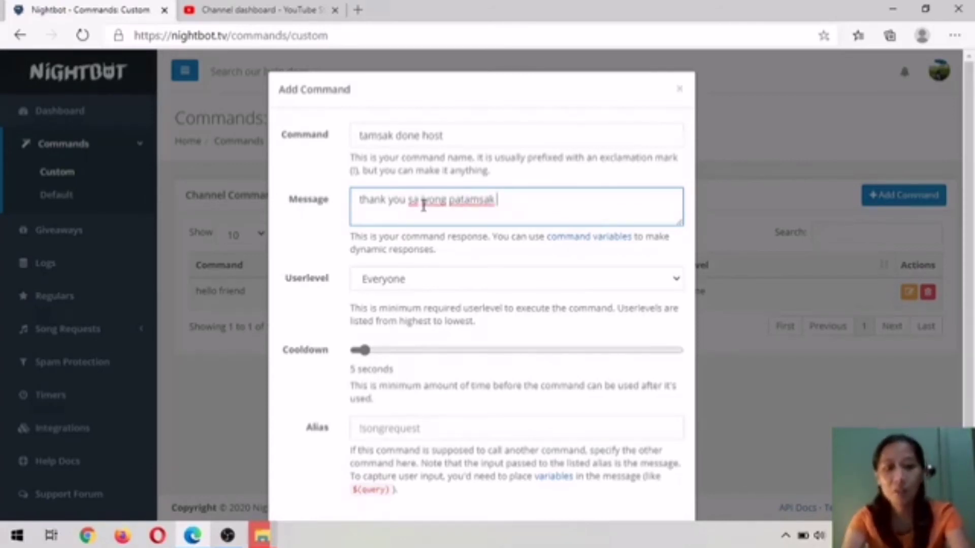
{"action": "type", "text": "$"}
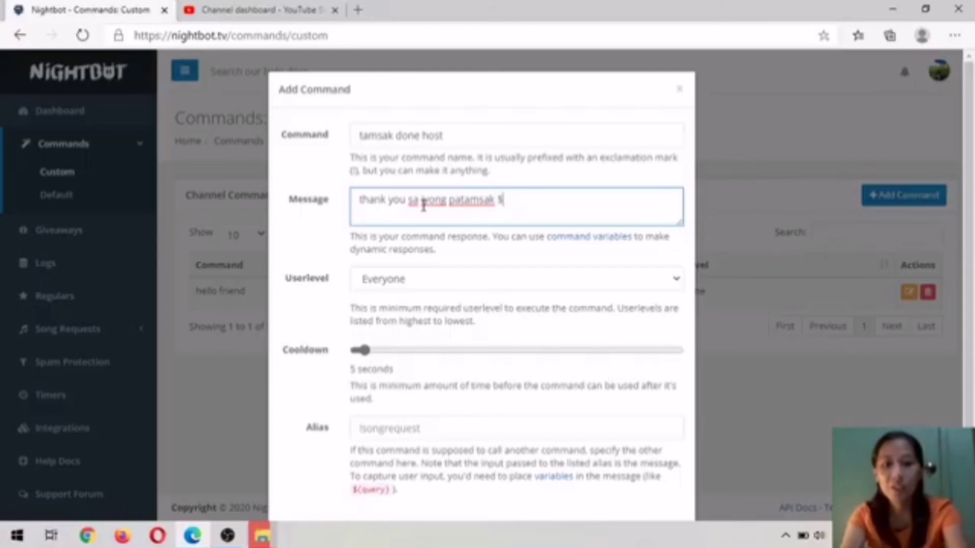
{"action": "type", "text": "("}
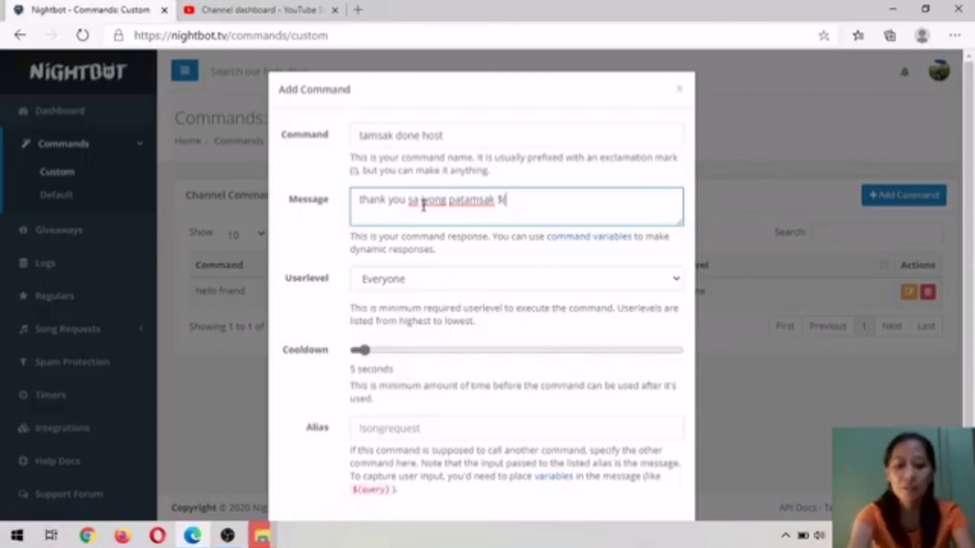
{"action": "type", "text": "user)"}
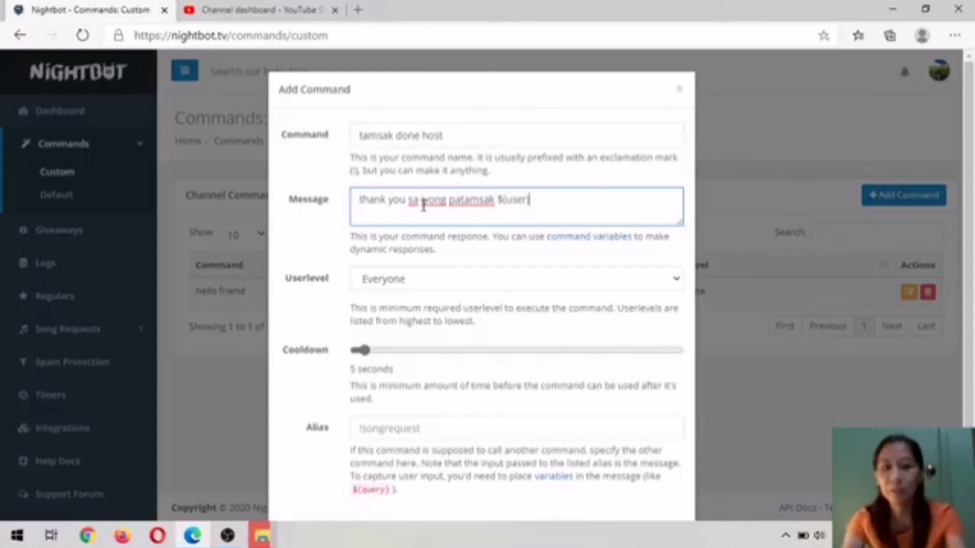
{"action": "scroll", "coordinate": [570, 283], "scroll_direction": "down", "scroll_amount": 2}
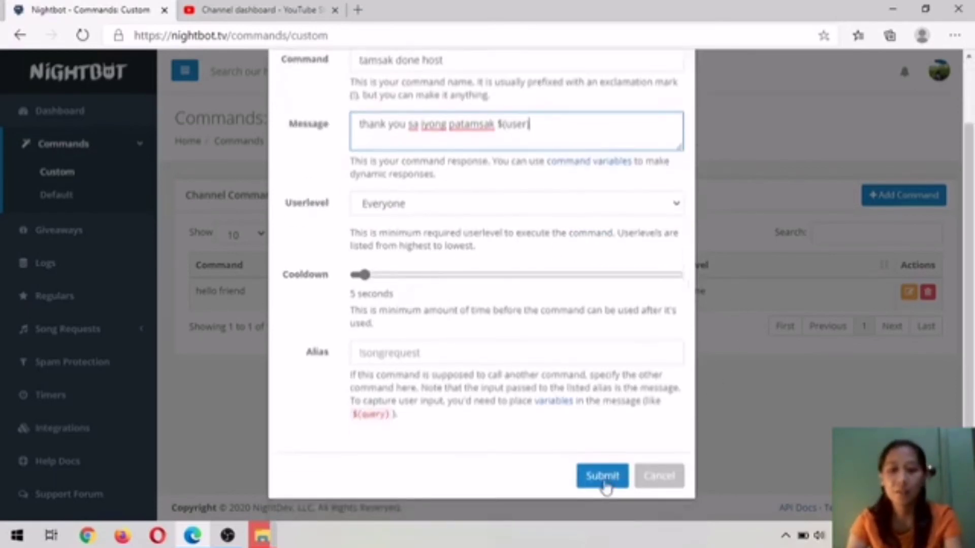
{"action": "left_click", "coordinate": [604, 486]}
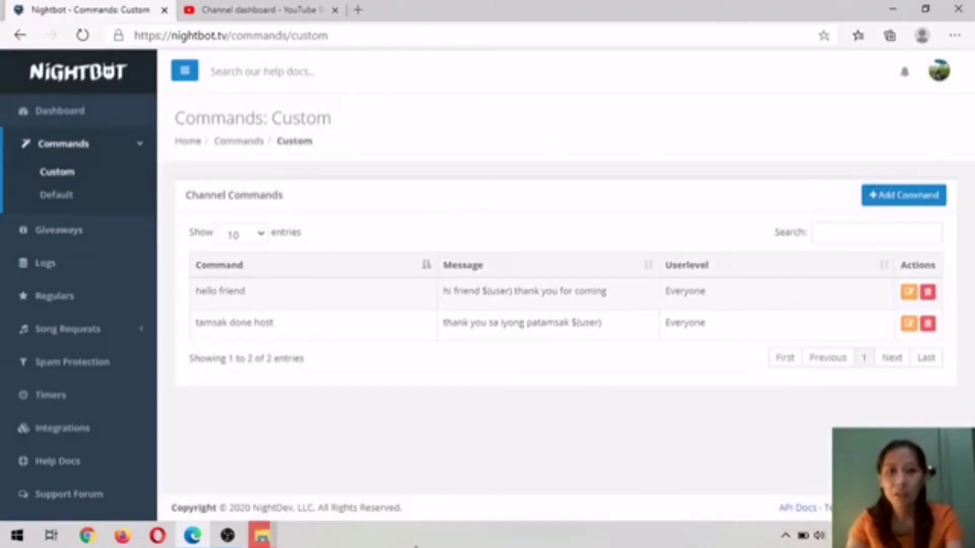
- Look over the form for adding a timer on the Timers page and close it without creating one
{"action": "left_click", "coordinate": [56, 399]}
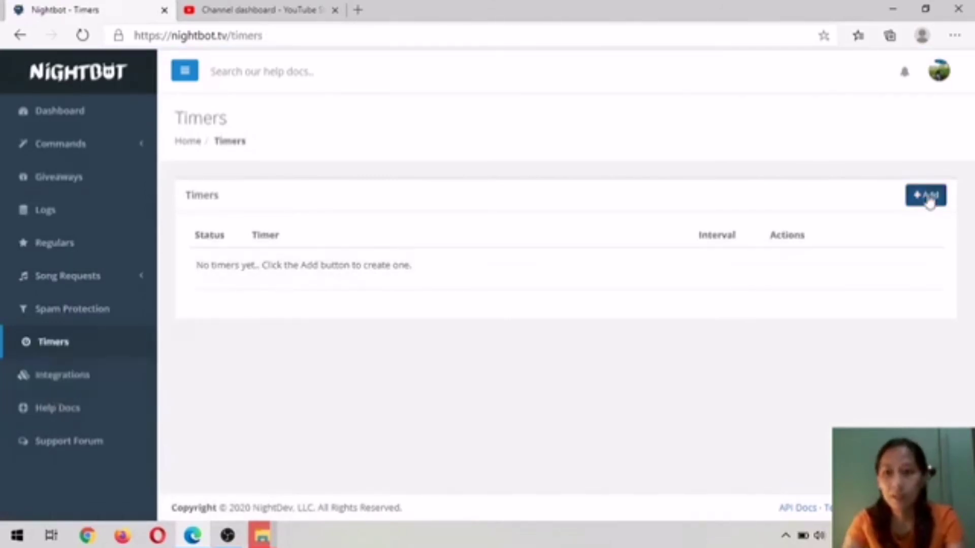
{"action": "left_click", "coordinate": [927, 198]}
{"action": "left_click", "coordinate": [454, 137]}
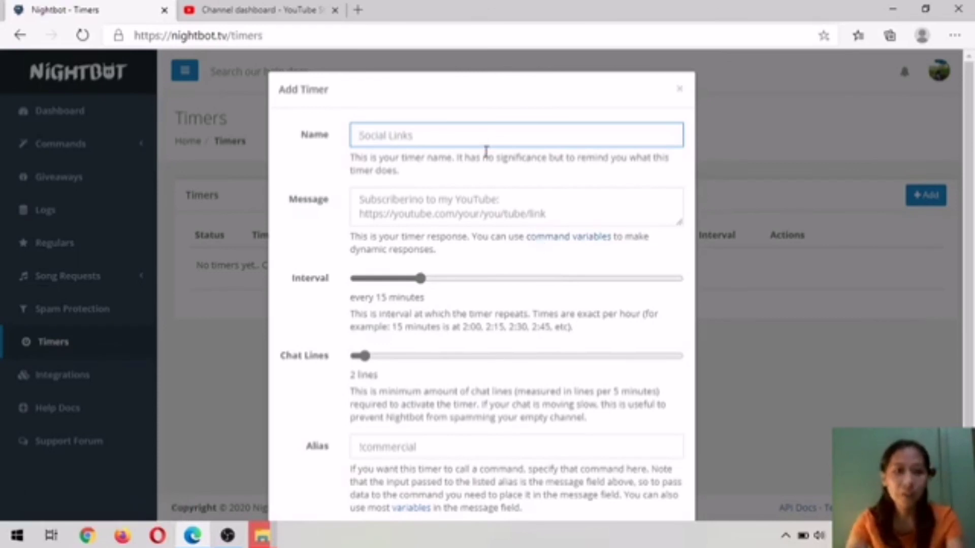
{"action": "left_click", "coordinate": [679, 92]}
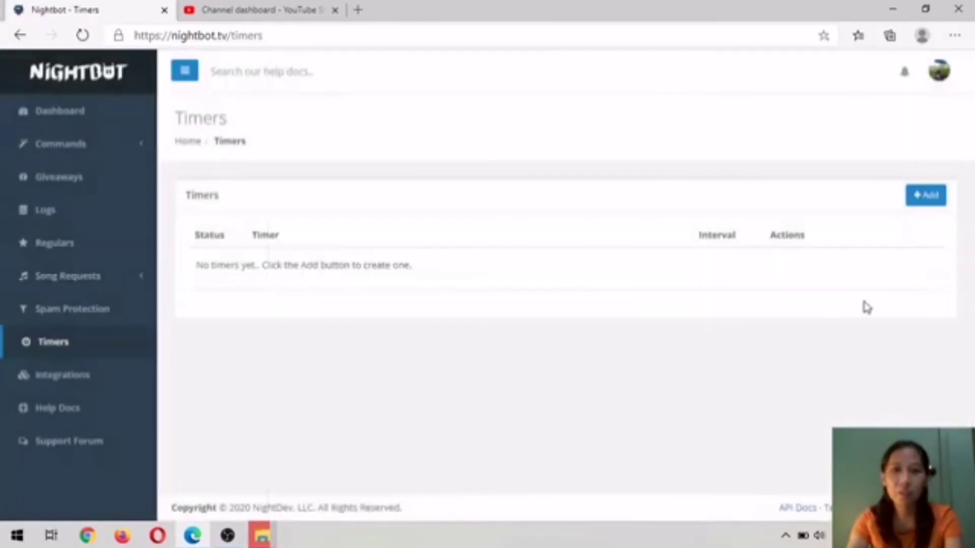
- Go back to the list of custom commands
{"action": "left_click", "coordinate": [110, 153]}
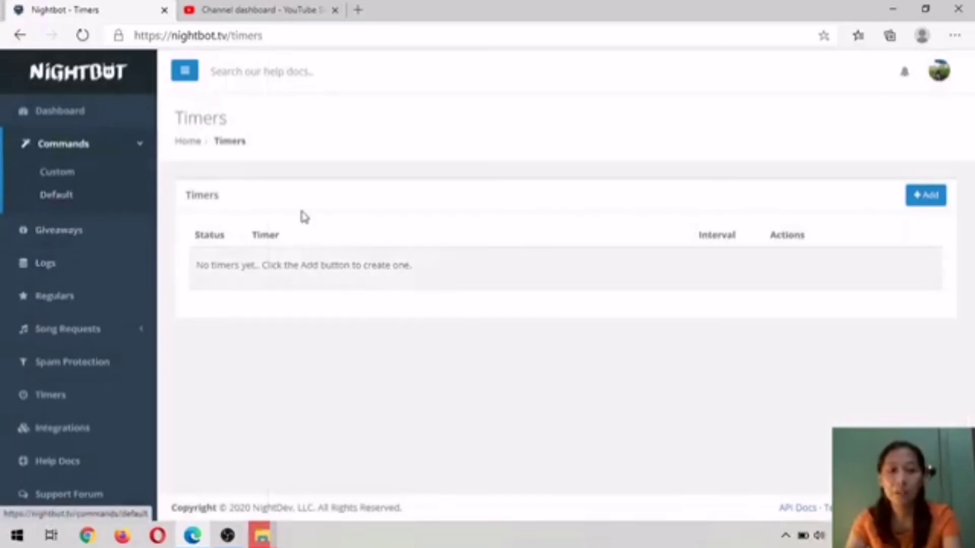
{"action": "left_click", "coordinate": [74, 174]}
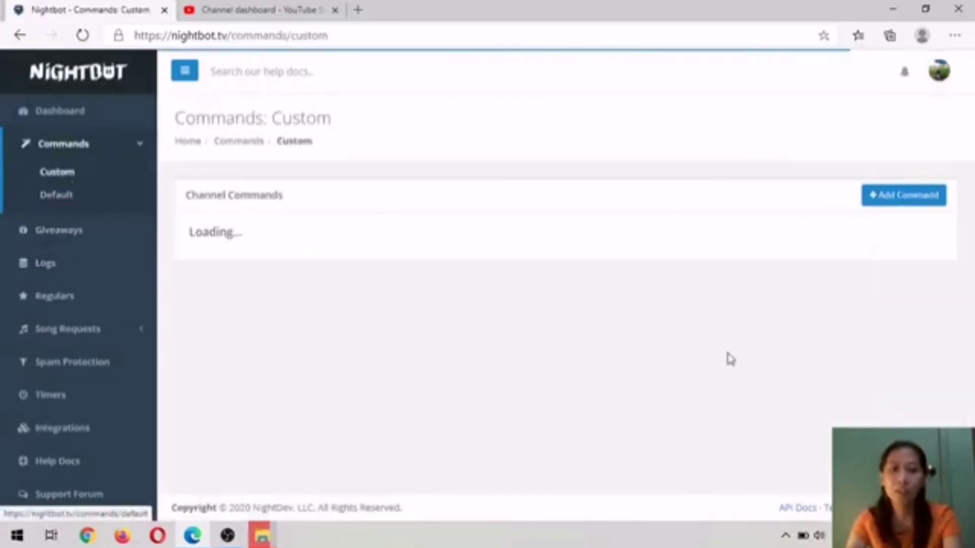